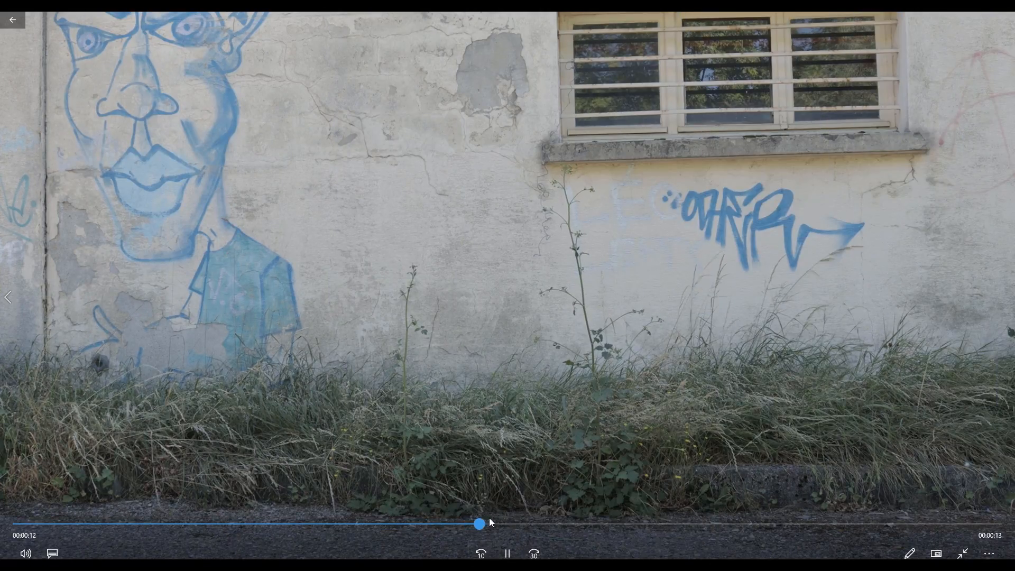
Preview the walk past the graffiti wall in the video player and switch to Adobe Premiere Pro.
{"action": "left_click", "coordinate": [140, 524]}
{"action": "left_click_drag", "start_coordinate": [147, 531], "coordinate": [399, 536]}
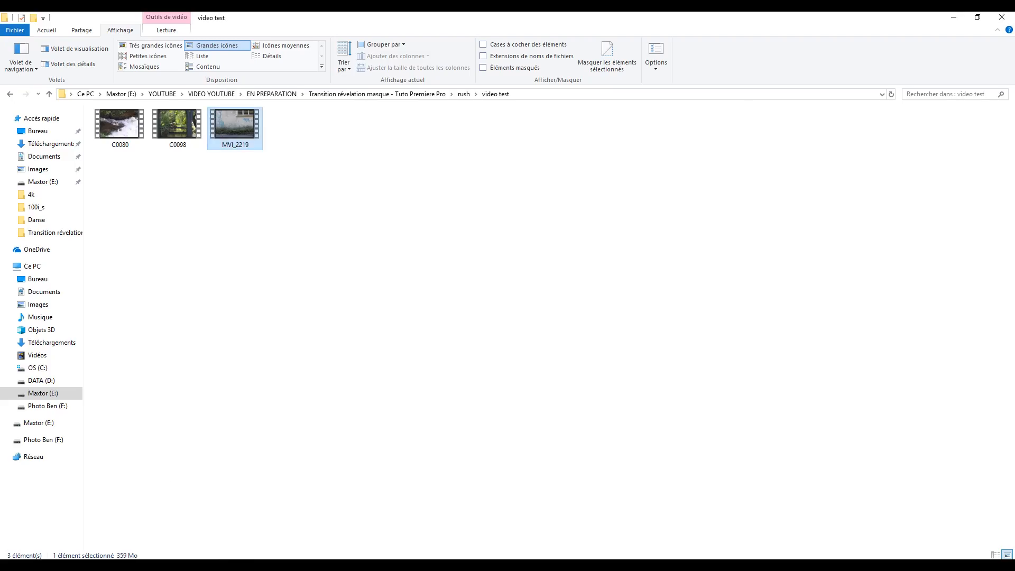
{"action": "mouse_move", "coordinate": [247, 564]}
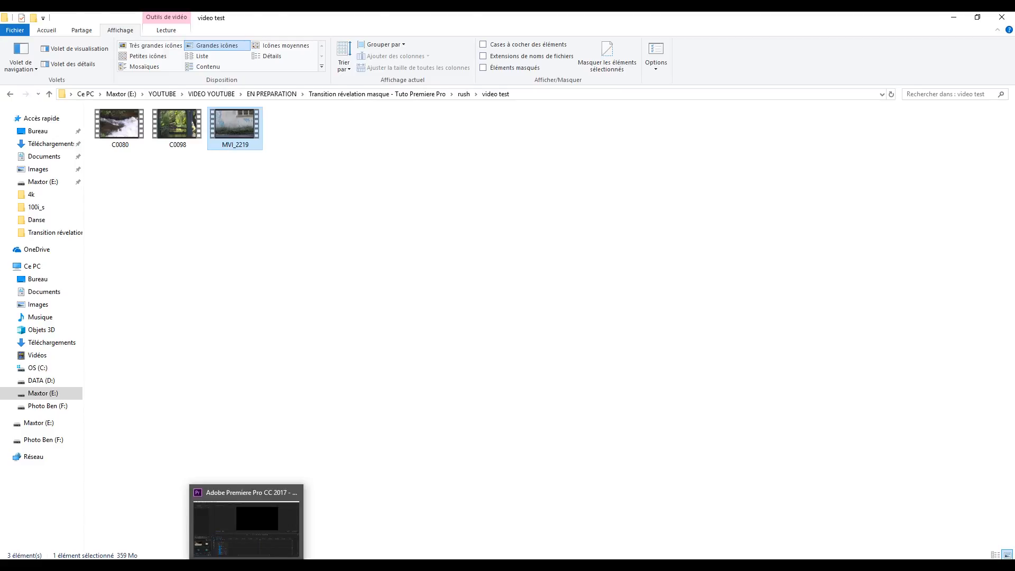
{"action": "left_click", "coordinate": [246, 524]}
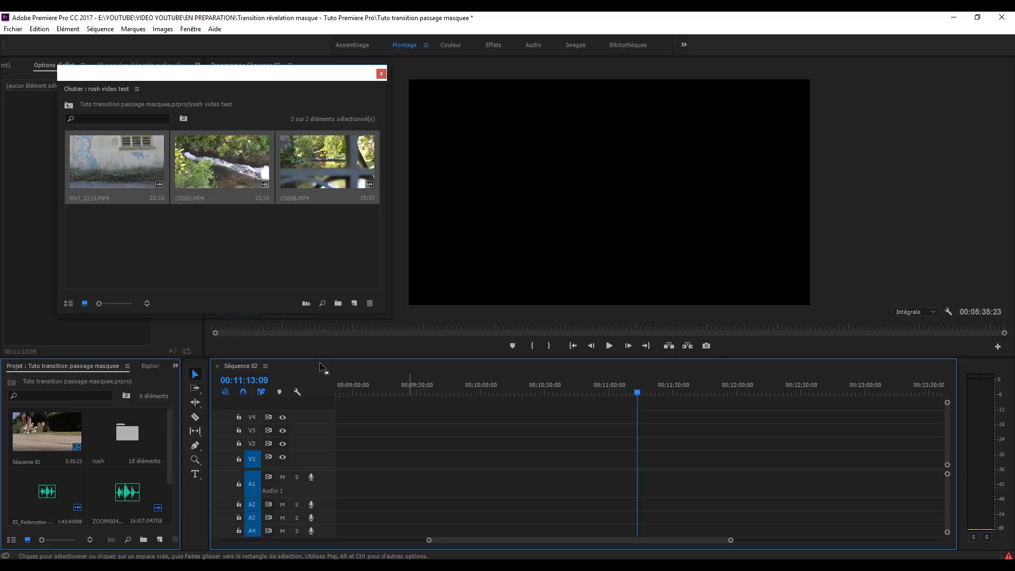
Place MVI_2219.MP4, C0080.MP4 and C0098.MP4 from the rush video test bin on track V1, spaced apart with gaps.
{"action": "left_click_drag", "start_coordinate": [320, 367], "coordinate": [478, 458]}
{"action": "left_click_drag", "start_coordinate": [631, 438], "coordinate": [545, 478]}
{"action": "left_click_drag", "start_coordinate": [585, 458], "coordinate": [659, 465]}
{"action": "left_click", "coordinate": [624, 439]}
{"action": "key", "text": "Up"}
{"action": "key", "text": "Up"}
{"action": "key", "text": "Up"}
{"action": "key", "text": "Up"}
{"action": "key", "text": "Up"}
Unlink audio and video for the three clips and delete their audio from track A1.
{"action": "left_click_drag", "start_coordinate": [739, 448], "coordinate": [478, 470]}
{"action": "right_click", "coordinate": [478, 459]}
{"action": "left_click", "coordinate": [523, 230]}
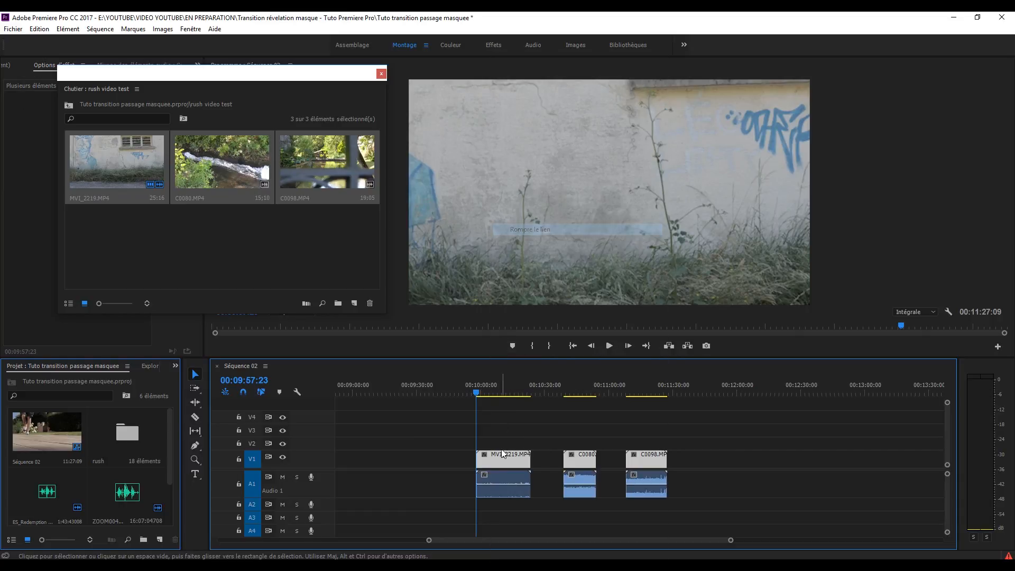
{"action": "left_click_drag", "start_coordinate": [747, 496], "coordinate": [503, 476]}
{"action": "key", "text": "Delete"}
Scale the three video clips to the sequence's frame size.
{"action": "left_click_drag", "start_coordinate": [592, 440], "coordinate": [510, 458]}
{"action": "right_click", "coordinate": [510, 456]}
{"action": "left_click", "coordinate": [566, 454]}
{"action": "left_click", "coordinate": [502, 428]}
Shorten MVI_2219.MP4 and C0098.MP4 and review the walker's passage in the graffiti wall clip.
{"action": "left_click_drag", "start_coordinate": [479, 393], "coordinate": [489, 399]}
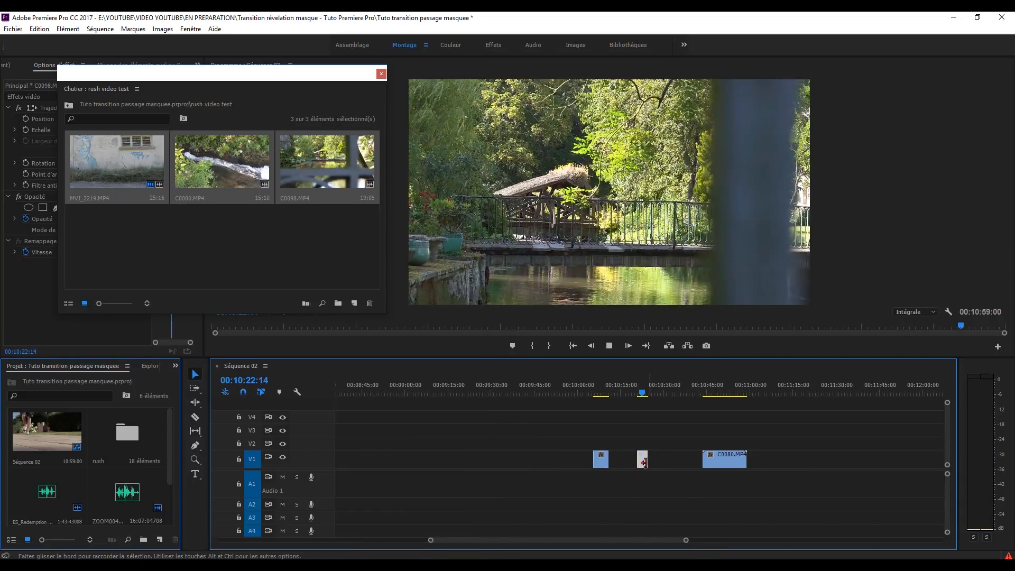
{"action": "key", "text": "equal"}
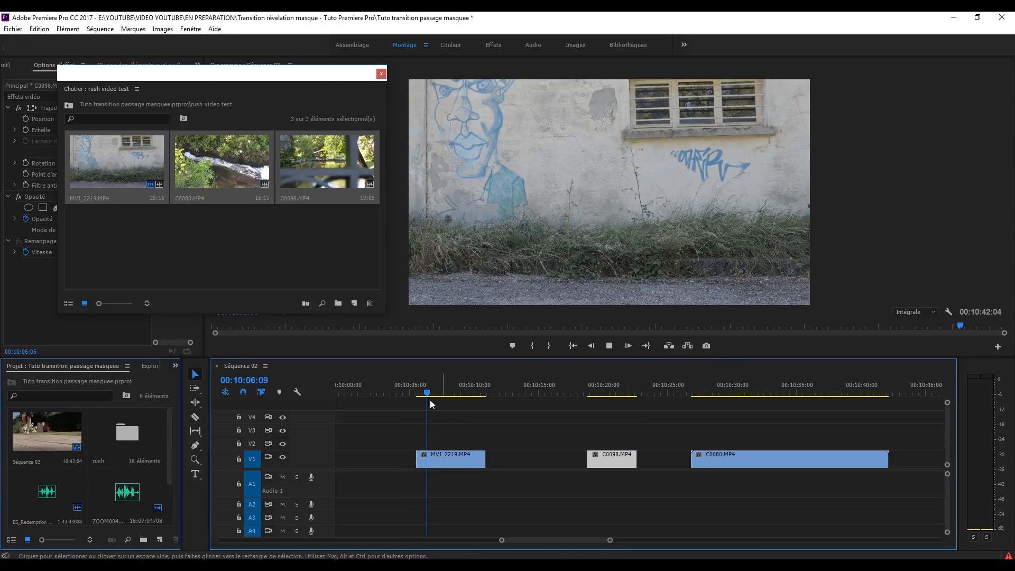
{"action": "left_click_drag", "start_coordinate": [441, 393], "coordinate": [472, 399]}
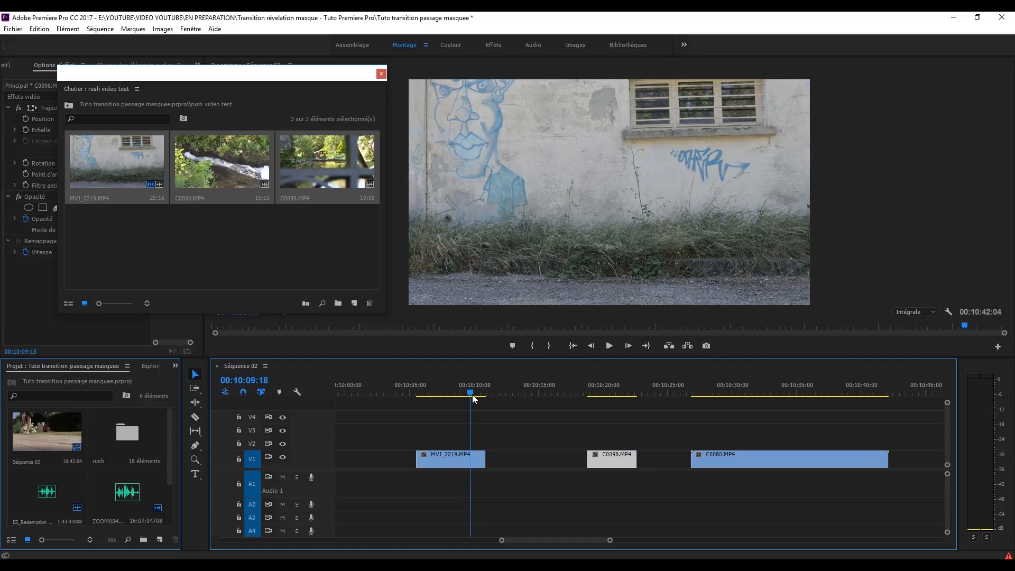
{"action": "left_click_drag", "start_coordinate": [472, 394], "coordinate": [432, 393]}
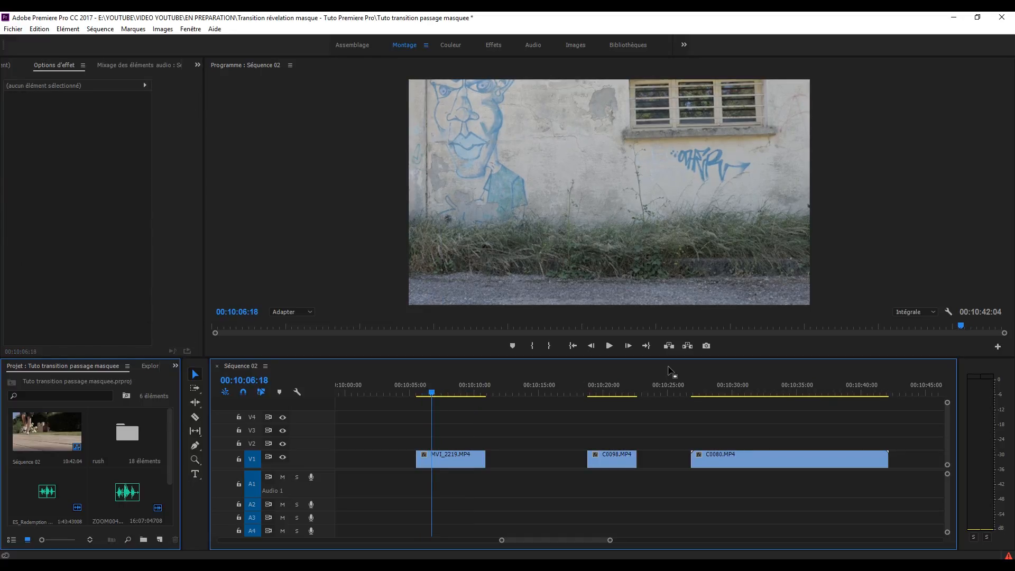
Step frame by frame to the walker's entry in MVI_2219.MP4 and add a sequence marker at 00:10:07:07.
{"action": "left_click", "coordinate": [628, 347]}
{"action": "left_click", "coordinate": [628, 346]}
{"action": "left_click", "coordinate": [628, 346]}
{"action": "left_click", "coordinate": [628, 346]}
{"action": "left_click", "coordinate": [628, 346]}
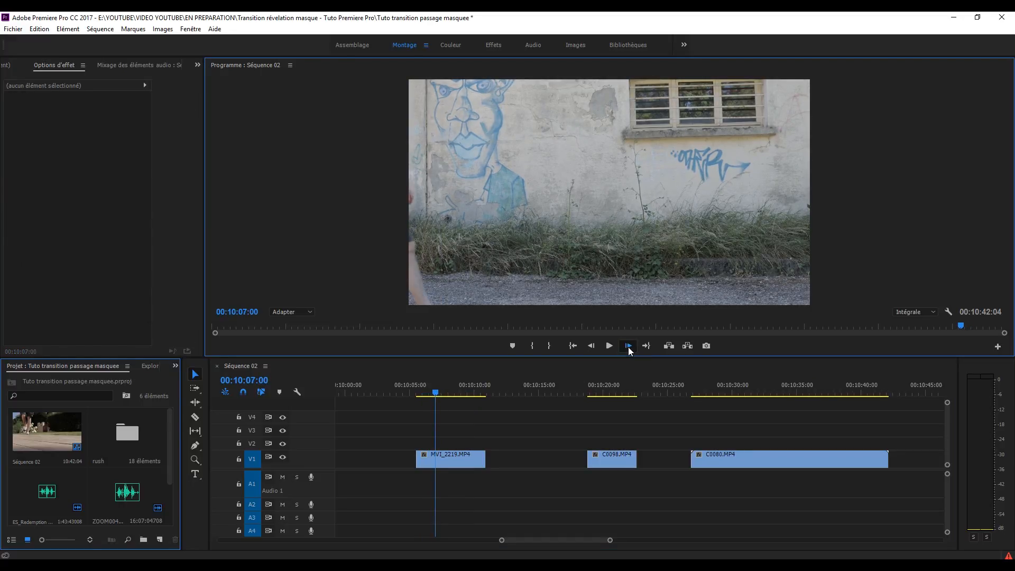
{"action": "left_click", "coordinate": [628, 346]}
{"action": "left_click", "coordinate": [628, 346]}
{"action": "left_click", "coordinate": [629, 346]}
{"action": "left_click", "coordinate": [628, 346]}
{"action": "left_click", "coordinate": [628, 346]}
{"action": "left_click", "coordinate": [628, 347]}
{"action": "left_click", "coordinate": [628, 347]}
{"action": "left_click", "coordinate": [592, 349]}
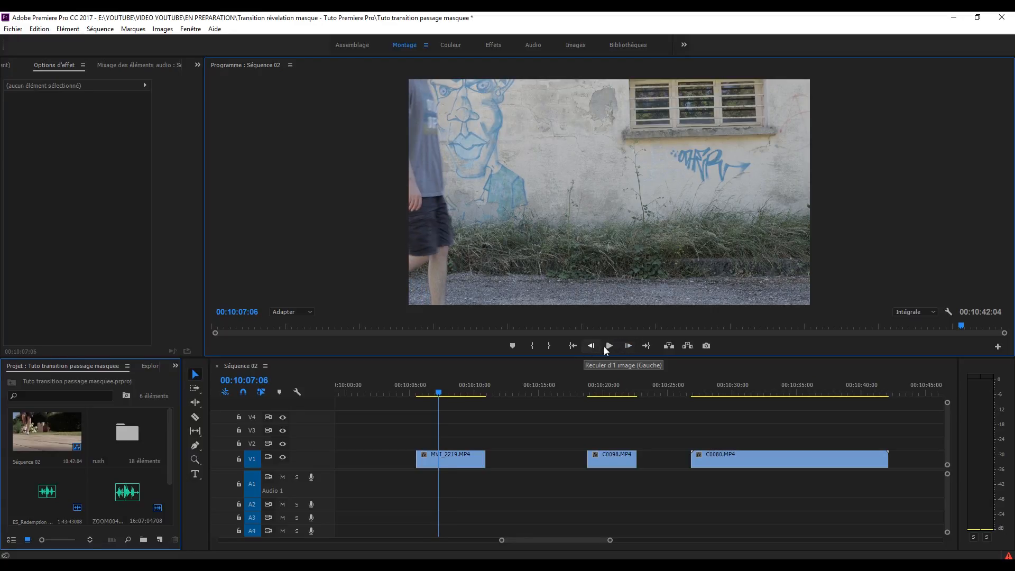
{"action": "left_click", "coordinate": [629, 347]}
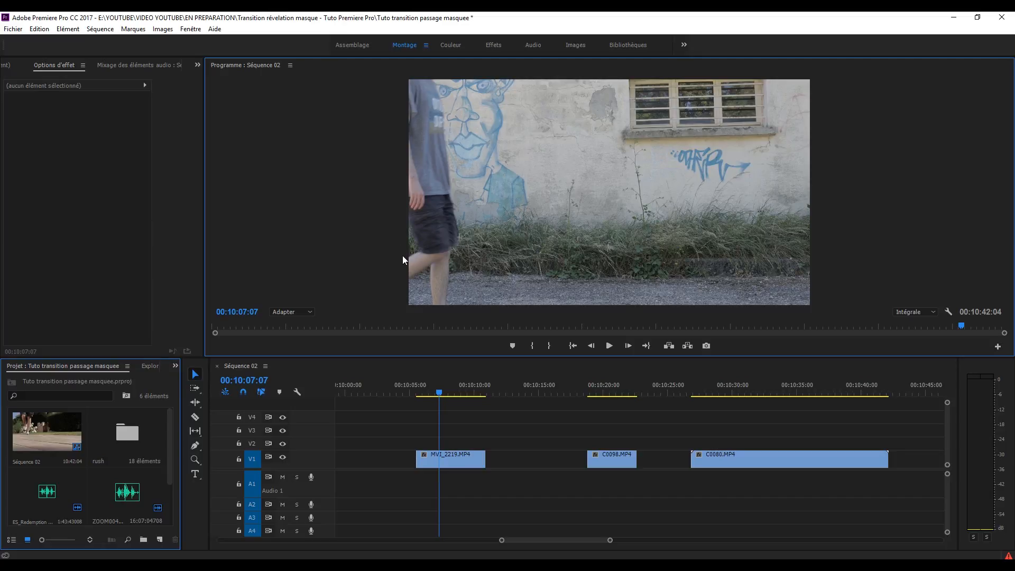
{"action": "right_click", "coordinate": [446, 386]}
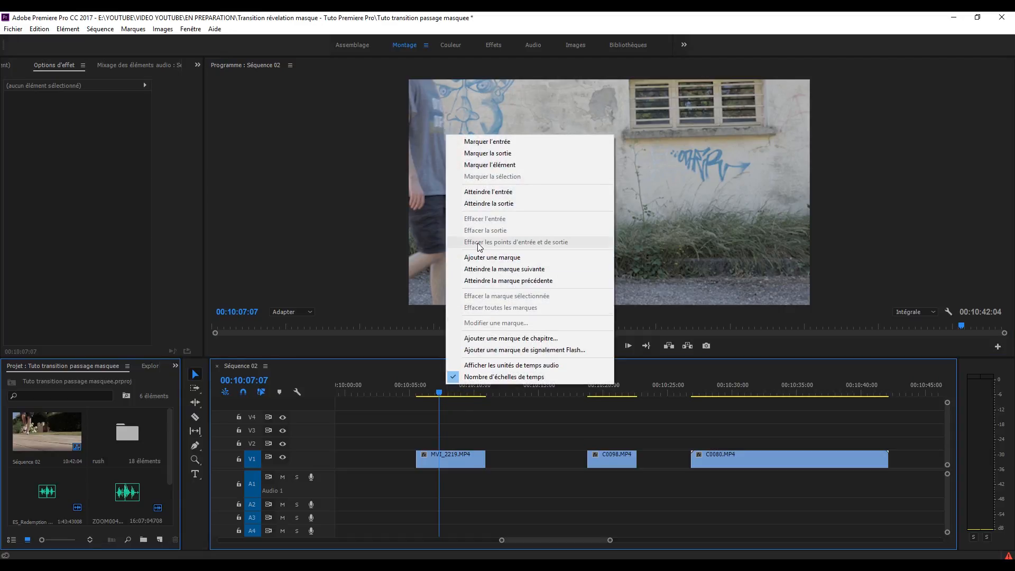
{"action": "left_click", "coordinate": [487, 258]}
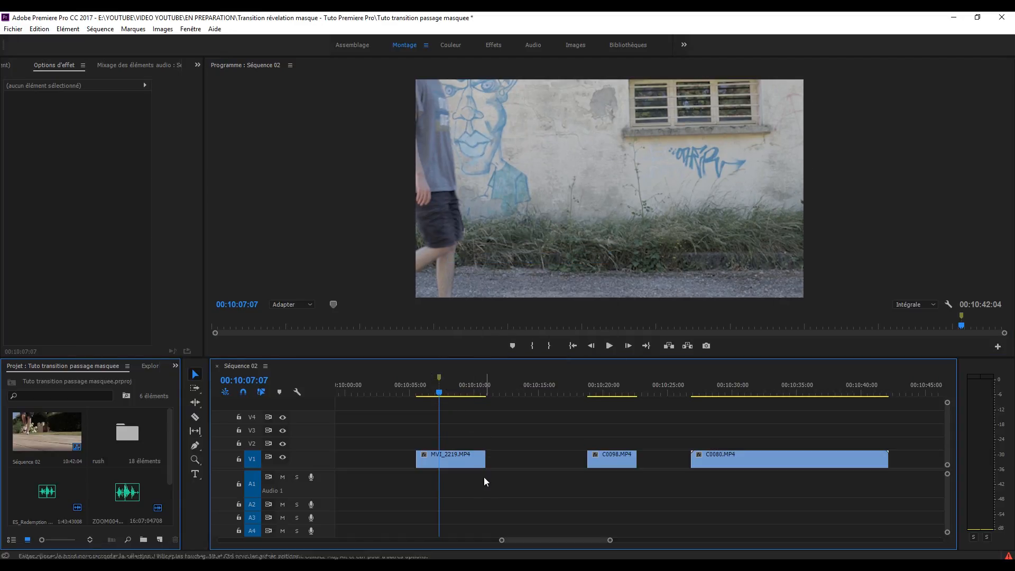
Move MVI_2219.MP4 up to track V2 and place C0098.MP4 beneath it on V1, starting at the marker.
{"action": "mouse_move", "coordinate": [443, 394]}
{"action": "left_mouse_down"}
{"action": "mouse_move", "coordinate": [463, 394]}
{"action": "mouse_move", "coordinate": [449, 396]}
{"action": "left_mouse_up"}
{"action": "left_click_drag", "start_coordinate": [448, 460], "coordinate": [446, 450]}
{"action": "left_click_drag", "start_coordinate": [617, 461], "coordinate": [470, 463]}
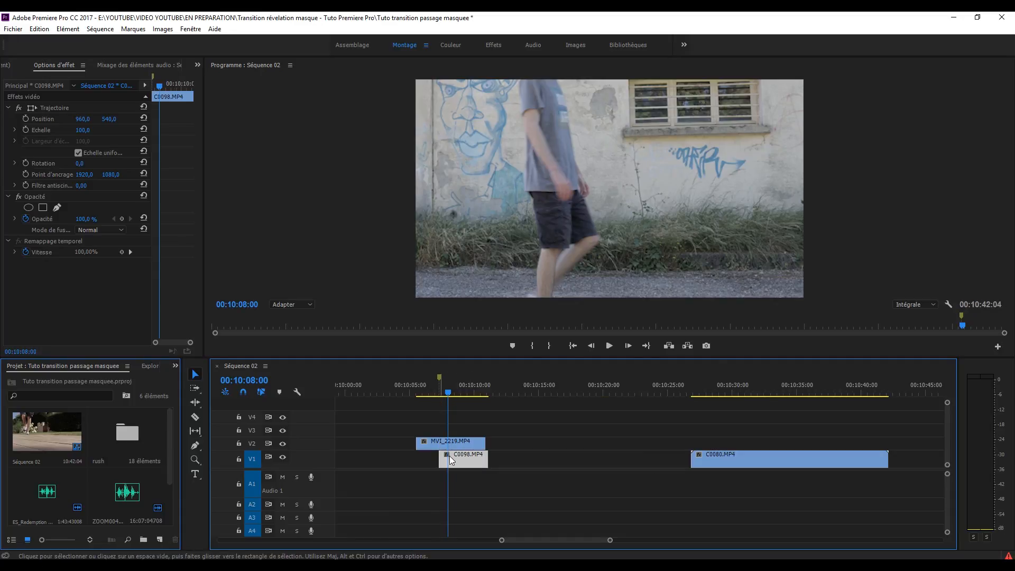
Add a free-draw opacity mask to MVI_2219.MP4 at the marker and enable keyframing of its mask path.
{"action": "left_click", "coordinate": [445, 390]}
{"action": "left_click_drag", "start_coordinate": [446, 390], "coordinate": [445, 393]}
{"action": "left_click", "coordinate": [443, 391]}
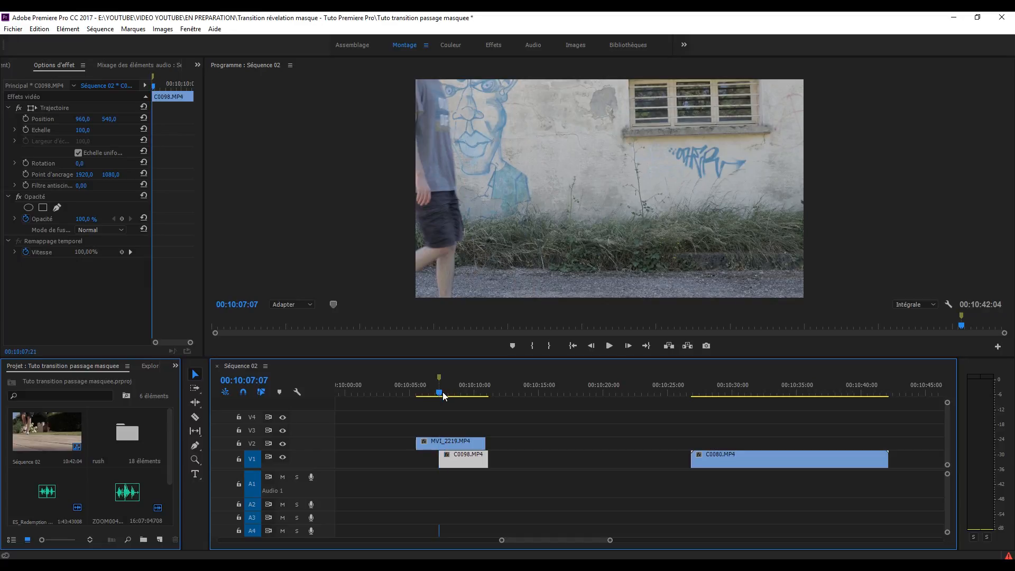
{"action": "left_click_drag", "start_coordinate": [609, 540], "coordinate": [581, 539]}
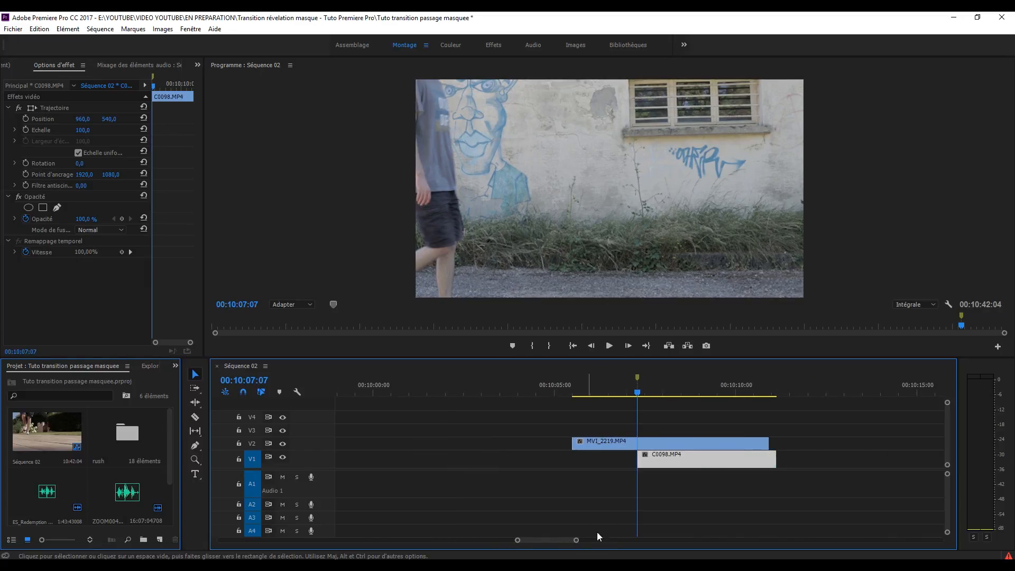
{"action": "scroll", "coordinate": [638, 480], "scroll_direction": "down", "scroll_amount": 1}
{"action": "left_click", "coordinate": [586, 442]}
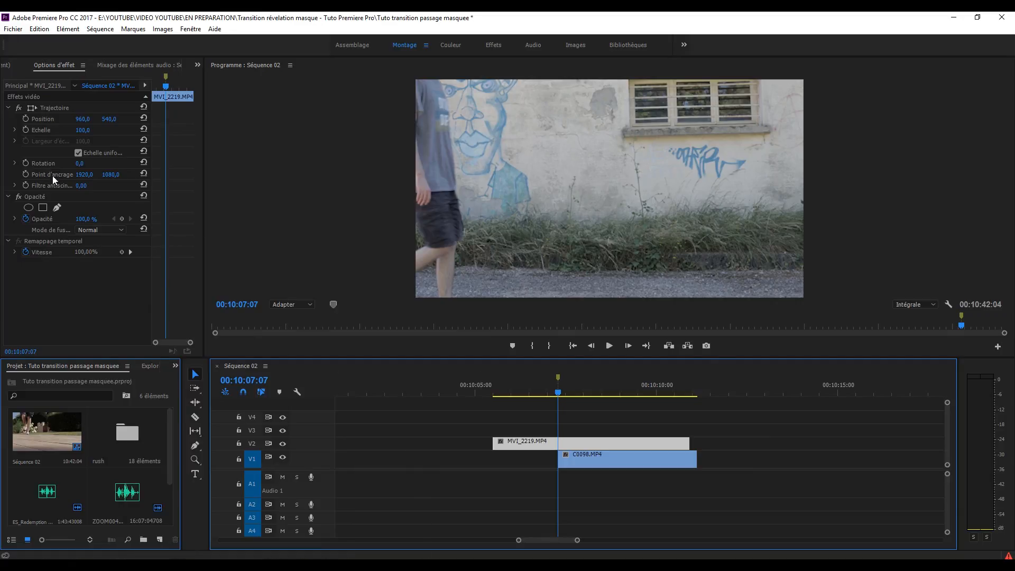
{"action": "left_click_drag", "start_coordinate": [601, 394], "coordinate": [561, 401]}
{"action": "left_click", "coordinate": [56, 210]}
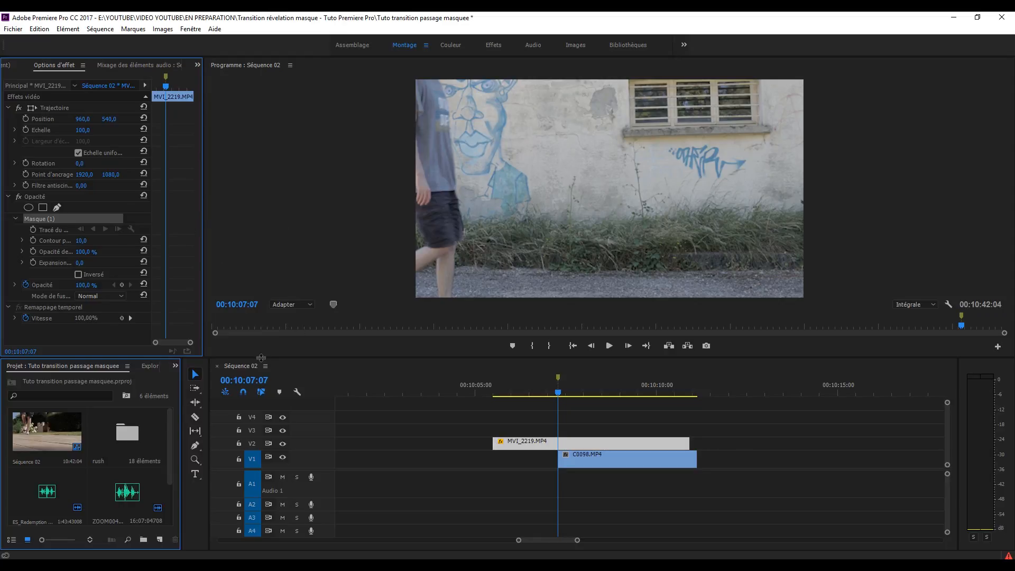
{"action": "left_click", "coordinate": [32, 230]}
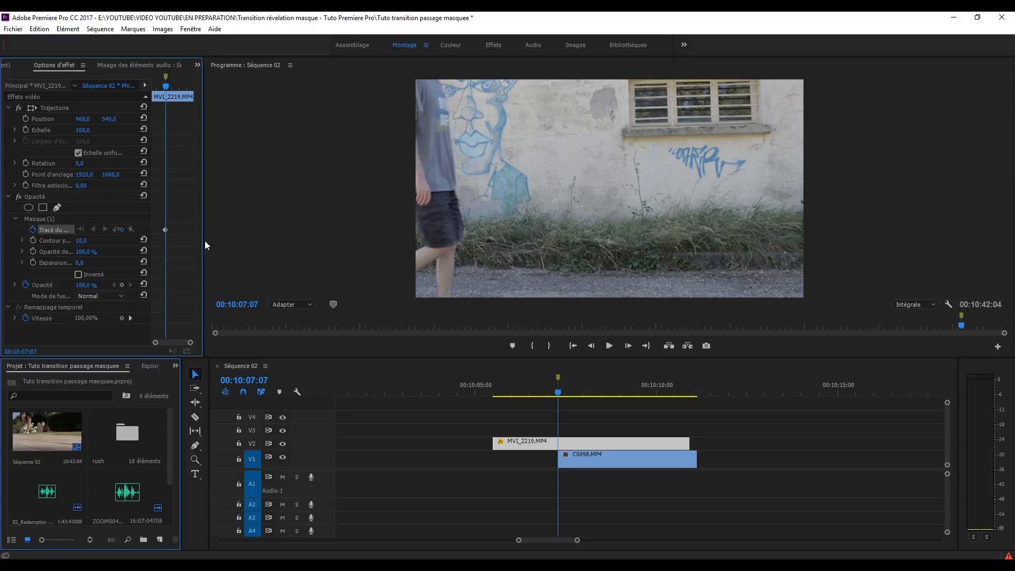
Save the project and enlarge the effect options area and the program monitor.
{"action": "left_click_drag", "start_coordinate": [203, 245], "coordinate": [229, 247]}
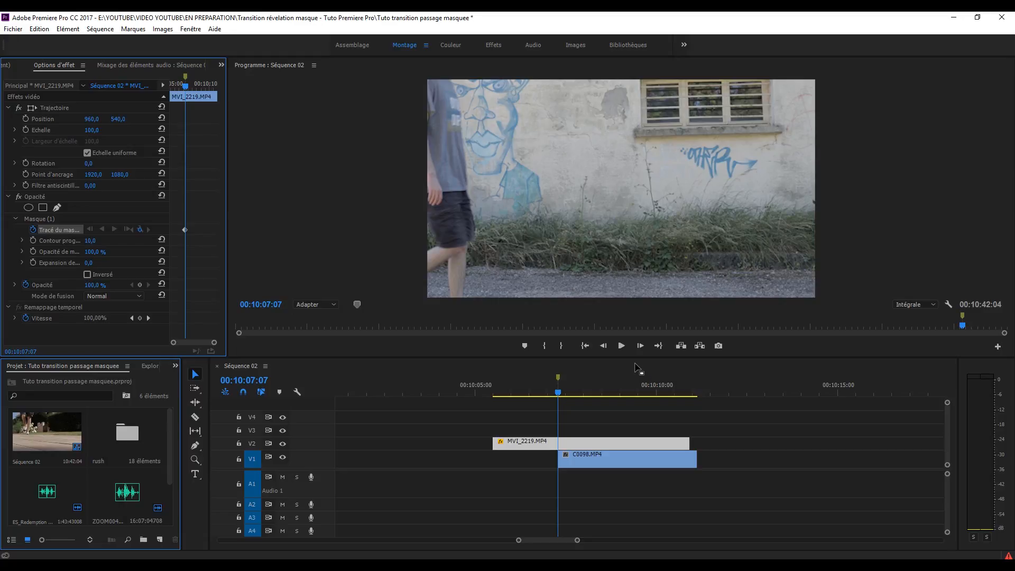
{"action": "key", "text": "ctrl+s"}
{"action": "left_click_drag", "start_coordinate": [271, 358], "coordinate": [271, 413]}
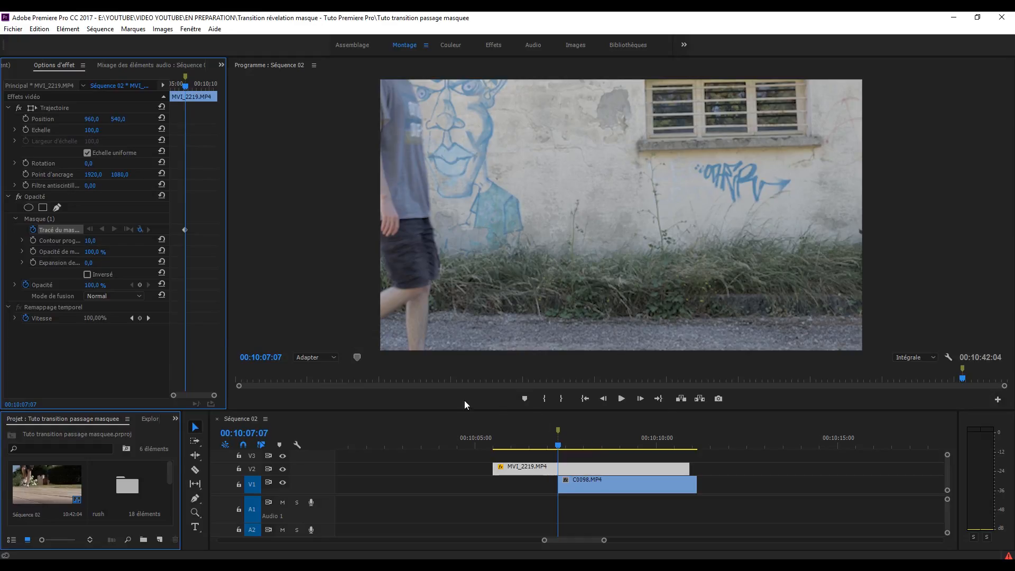
With the program monitor at 25 %, draw a closed four-point mask from outside the frame to the back edge of the walker's shorts.
{"action": "left_click", "coordinate": [45, 222]}
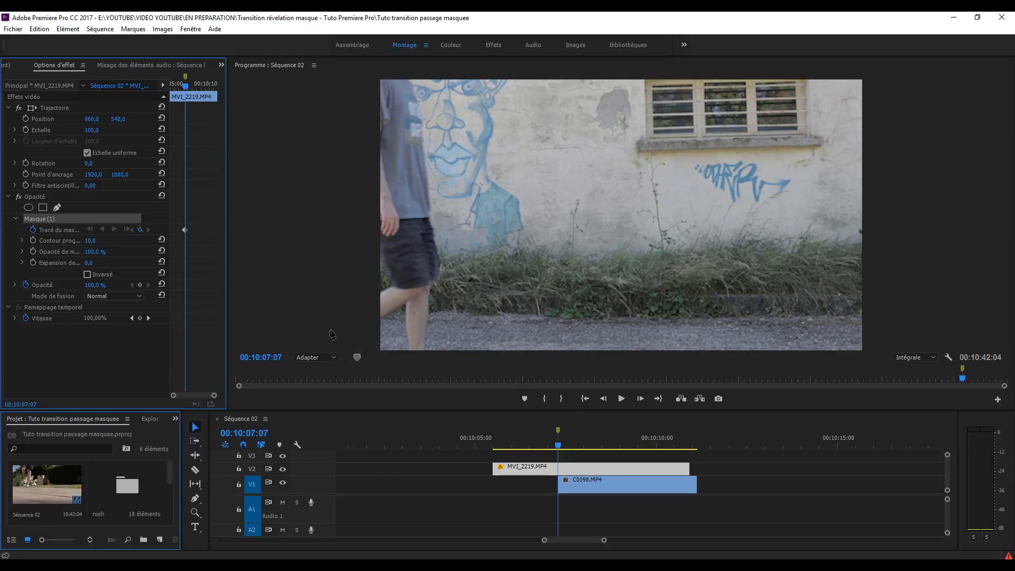
{"action": "left_click", "coordinate": [328, 360]}
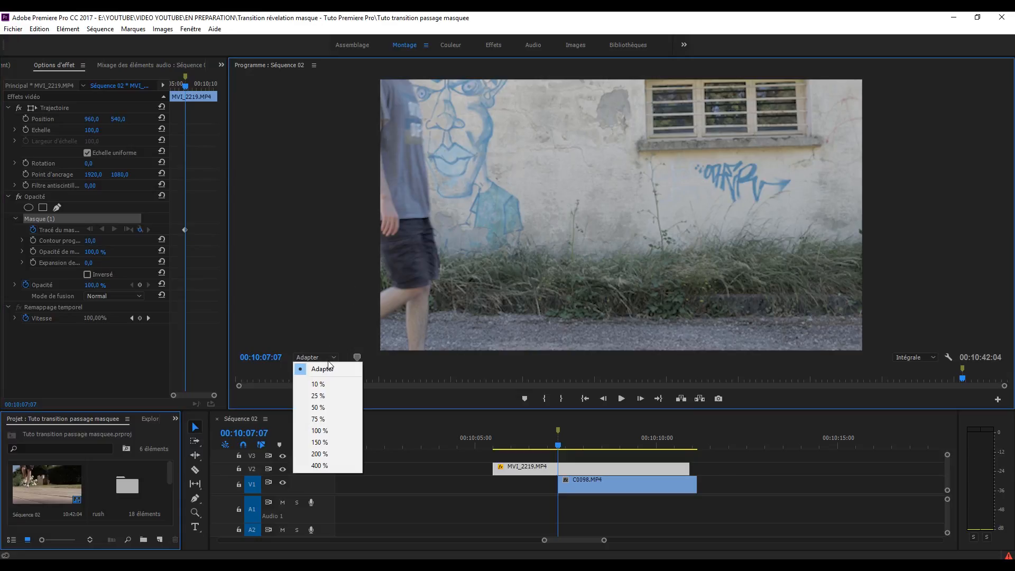
{"action": "left_click", "coordinate": [324, 396]}
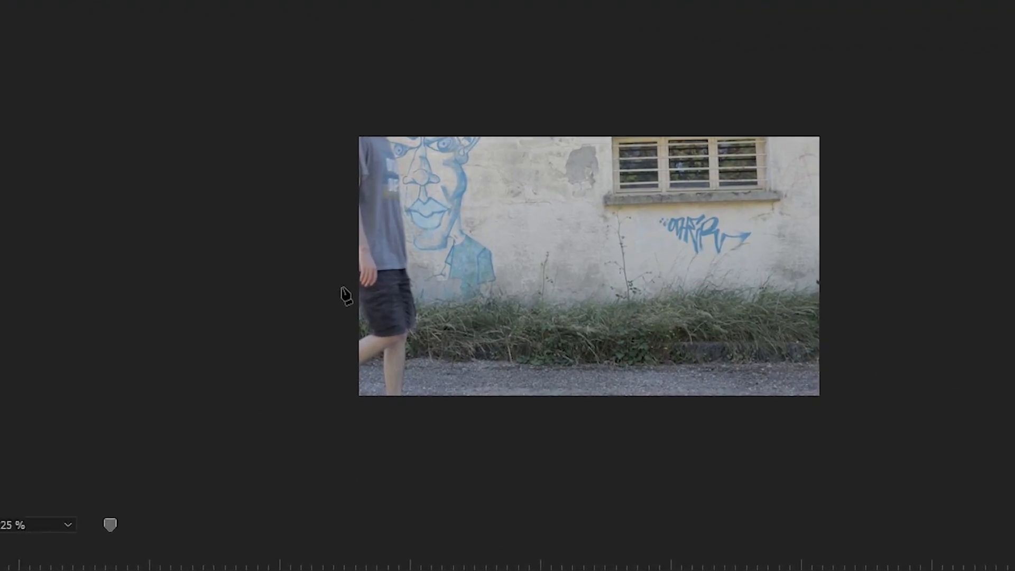
{"action": "left_click", "coordinate": [298, 312]}
{"action": "left_click", "coordinate": [328, 364]}
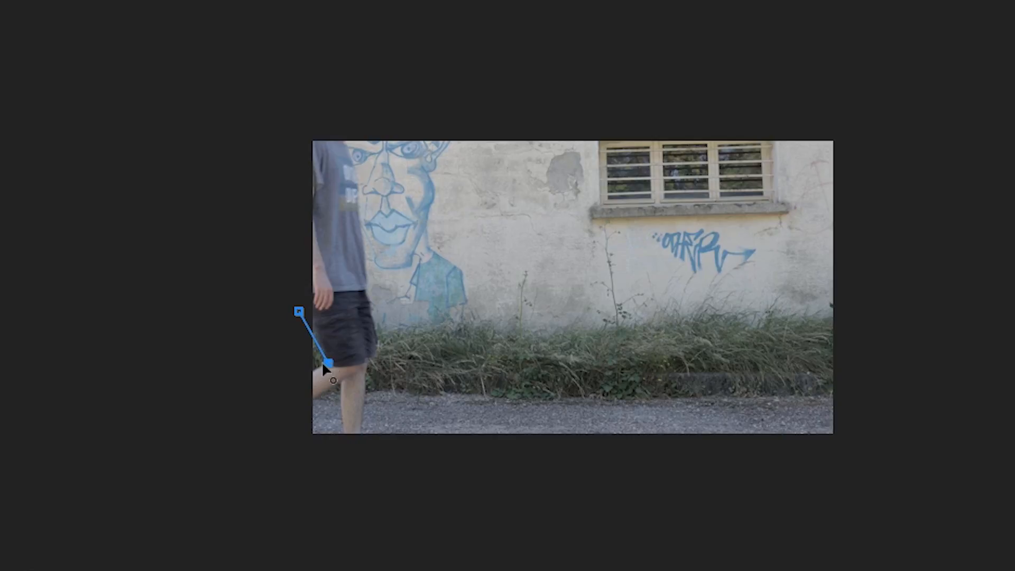
{"action": "left_click_drag", "start_coordinate": [289, 379], "coordinate": [248, 370]}
{"action": "key", "text": "ctrl+z"}
{"action": "left_click", "coordinate": [275, 380]}
{"action": "left_click", "coordinate": [263, 315]}
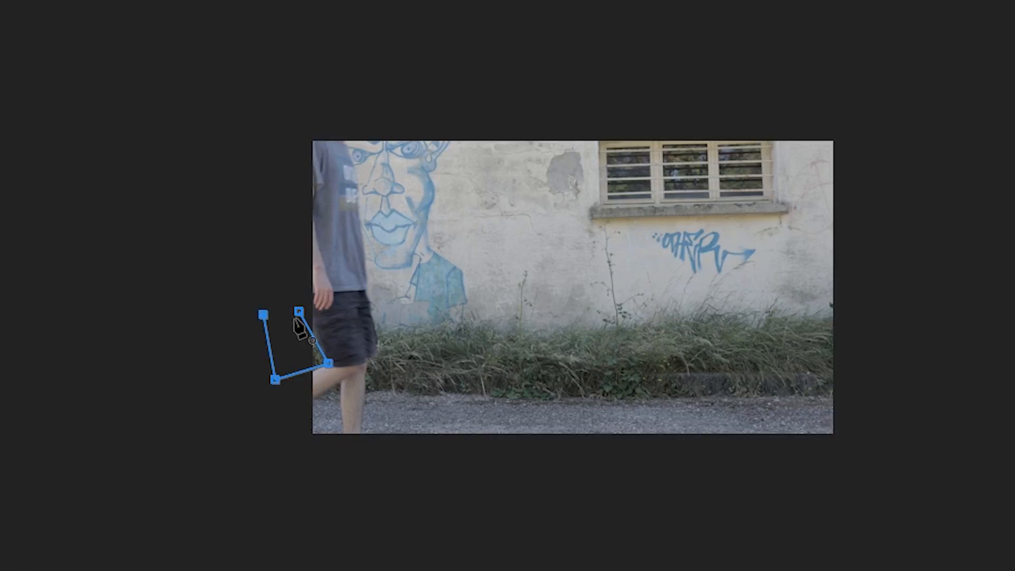
{"action": "left_click", "coordinate": [299, 313]}
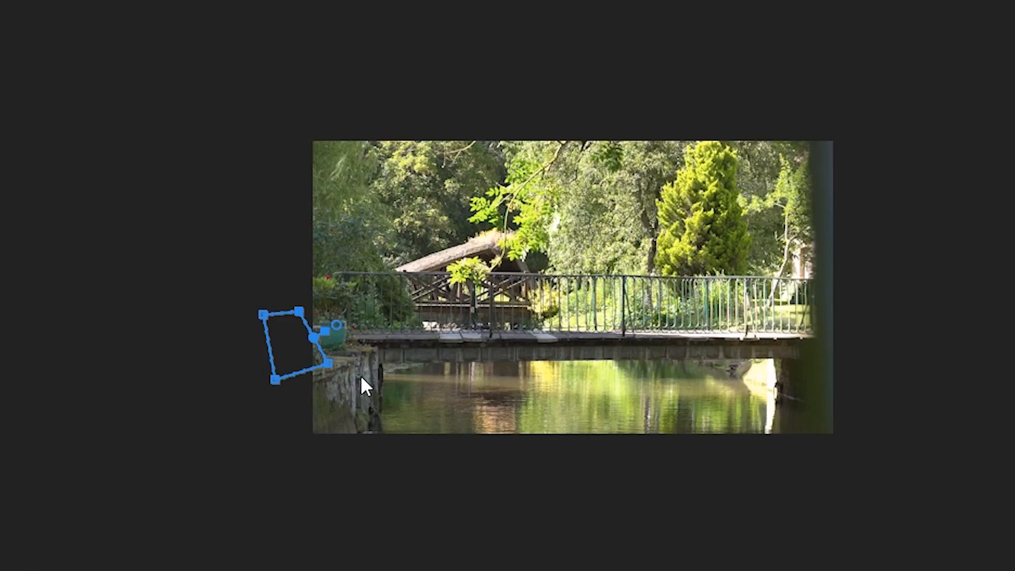
Fit the frame in the program monitor, invert the mask and adjust its points behind the walker's shorts and leg.
{"action": "left_click", "coordinate": [201, 420]}
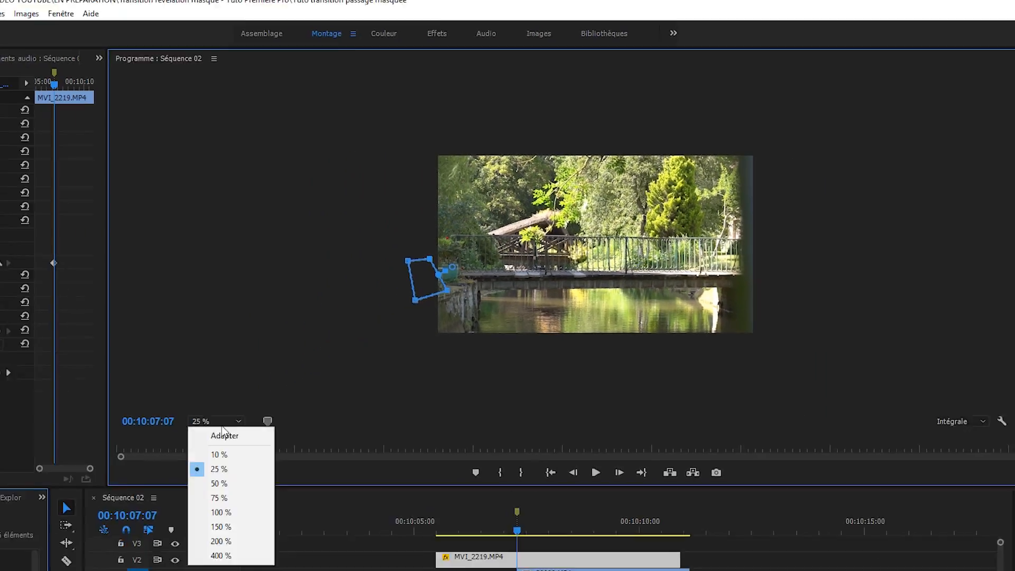
{"action": "left_click", "coordinate": [224, 434]}
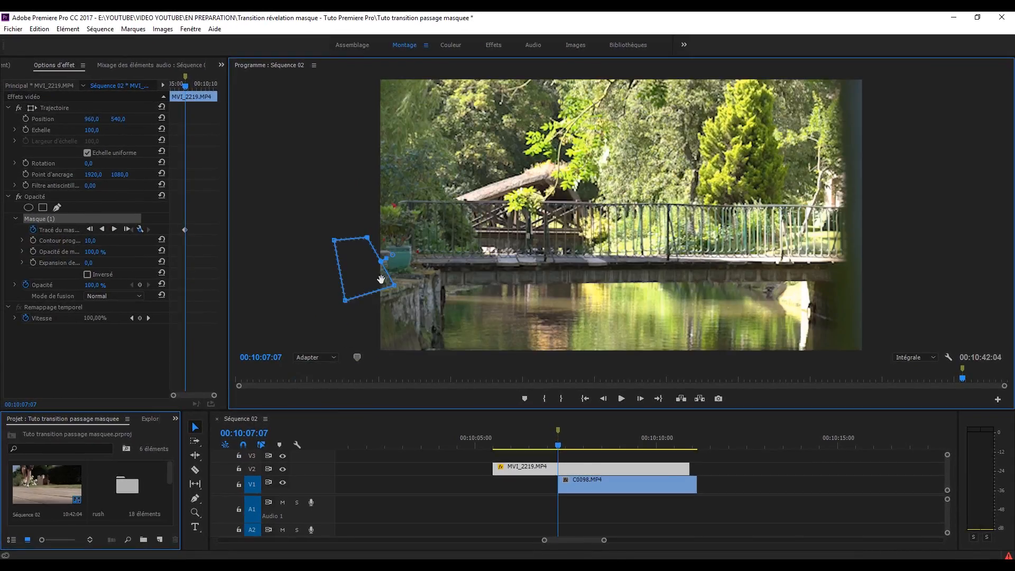
{"action": "left_click", "coordinate": [87, 274]}
{"action": "left_click_drag", "start_coordinate": [345, 301], "coordinate": [348, 304]}
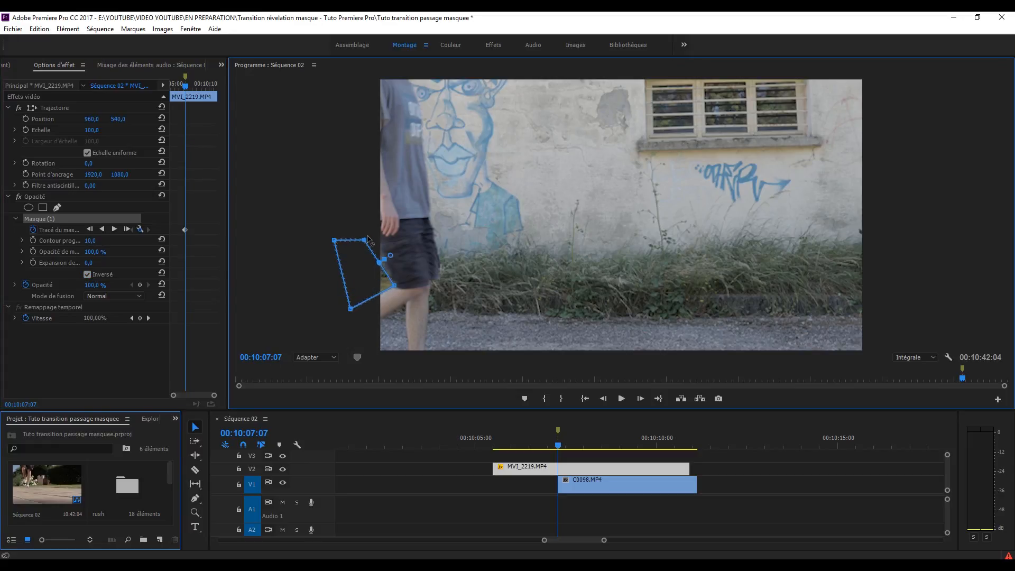
Magnify the program monitor to 100 % around the mask and set the mask feather to 5.
{"action": "left_click", "coordinate": [322, 358]}
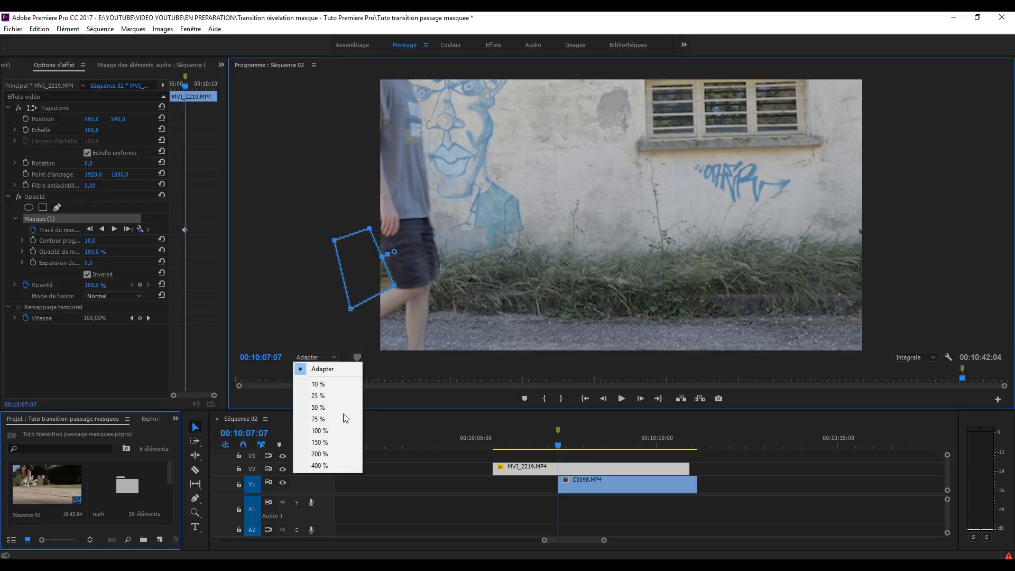
{"action": "left_click", "coordinate": [331, 429]}
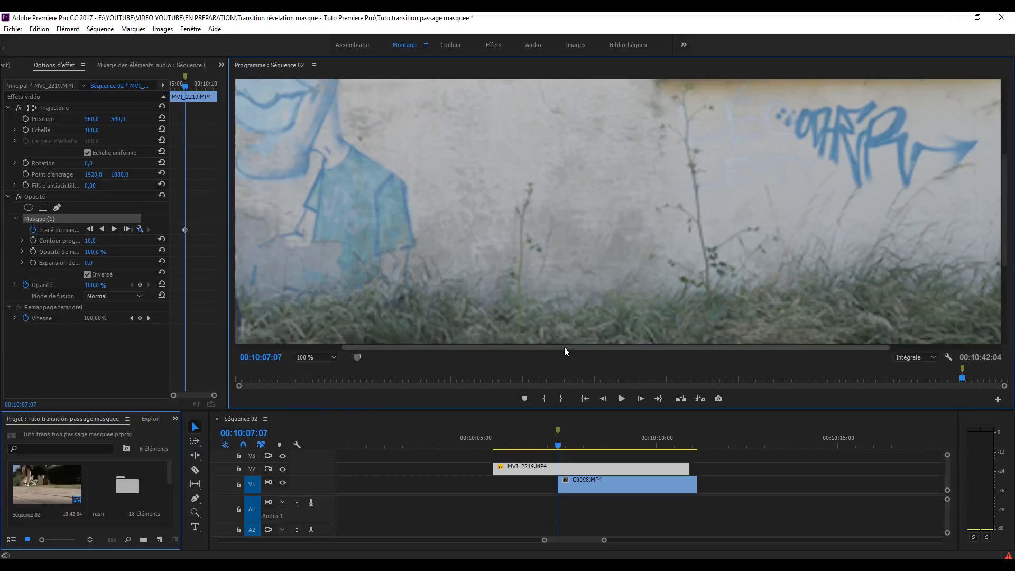
{"action": "left_click_drag", "start_coordinate": [566, 348], "coordinate": [284, 332]}
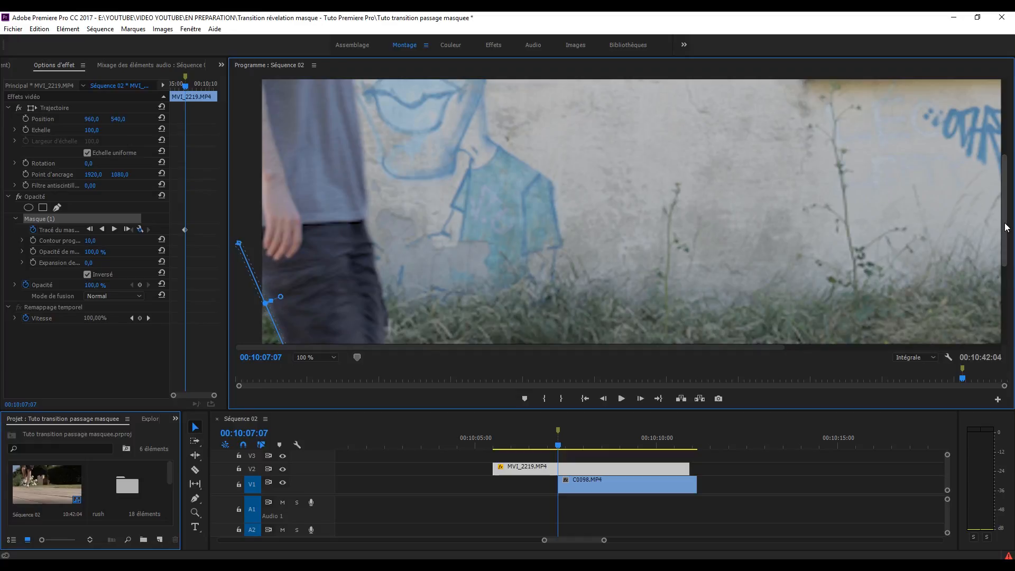
{"action": "left_click_drag", "start_coordinate": [1008, 218], "coordinate": [1004, 278]}
{"action": "left_click", "coordinate": [91, 242]}
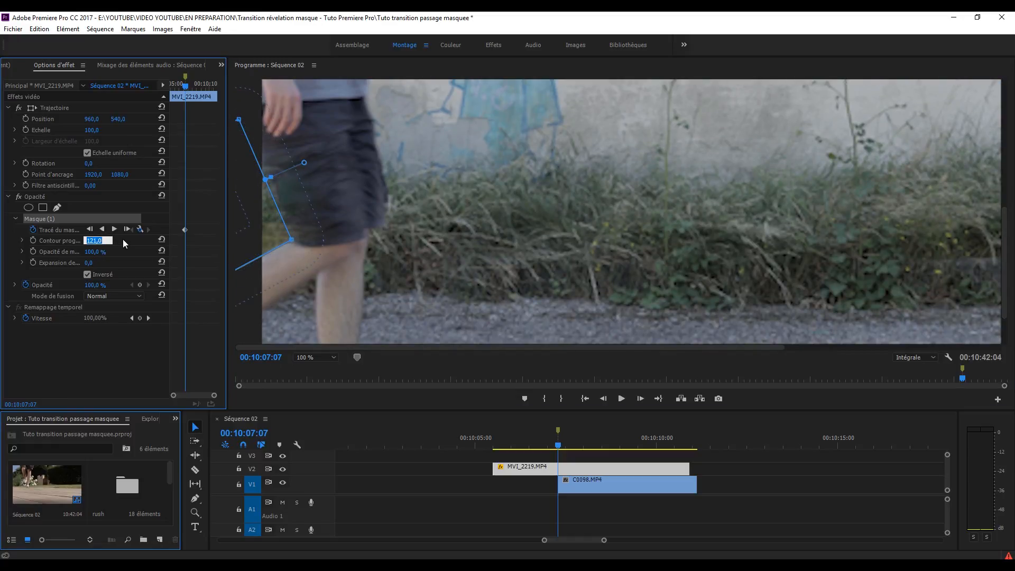
{"action": "type", "text": "4"}
{"action": "key", "text": "Return"}
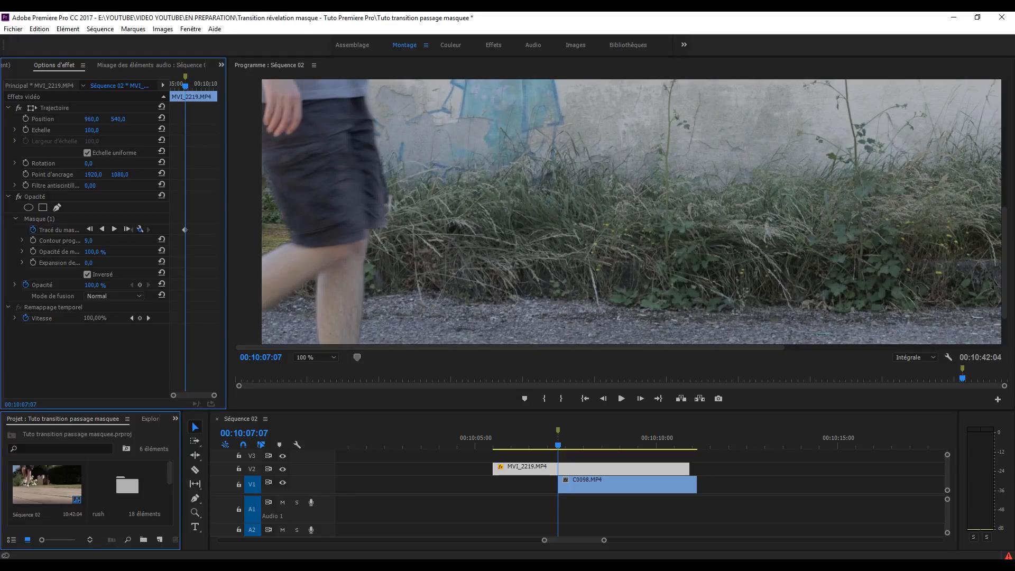
Set the mask feather to 11 and advance one frame to 00:10:07:08.
{"action": "left_click_drag", "start_coordinate": [91, 241], "coordinate": [103, 246]}
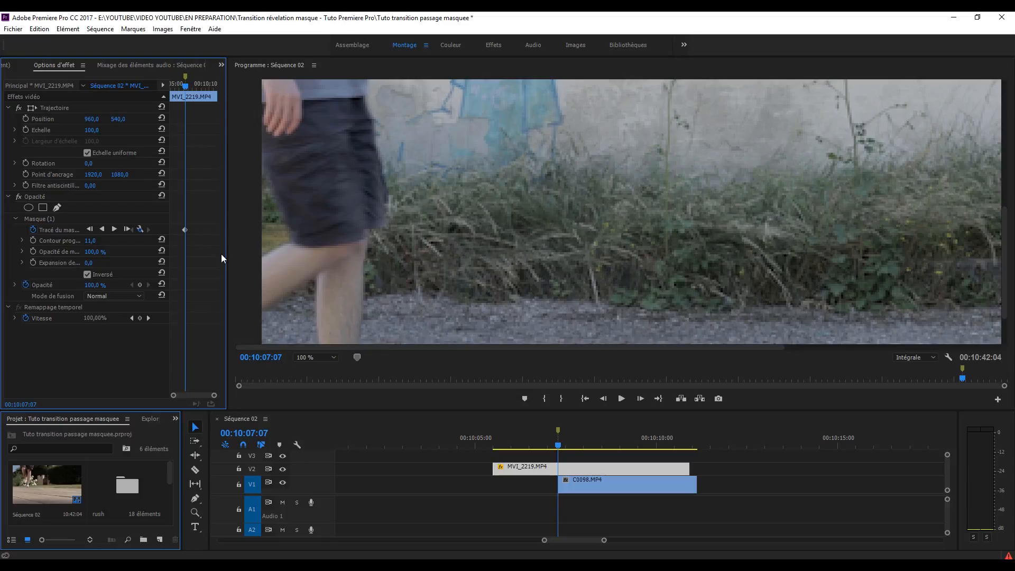
{"action": "left_click", "coordinate": [392, 346]}
{"action": "left_click", "coordinate": [639, 398]}
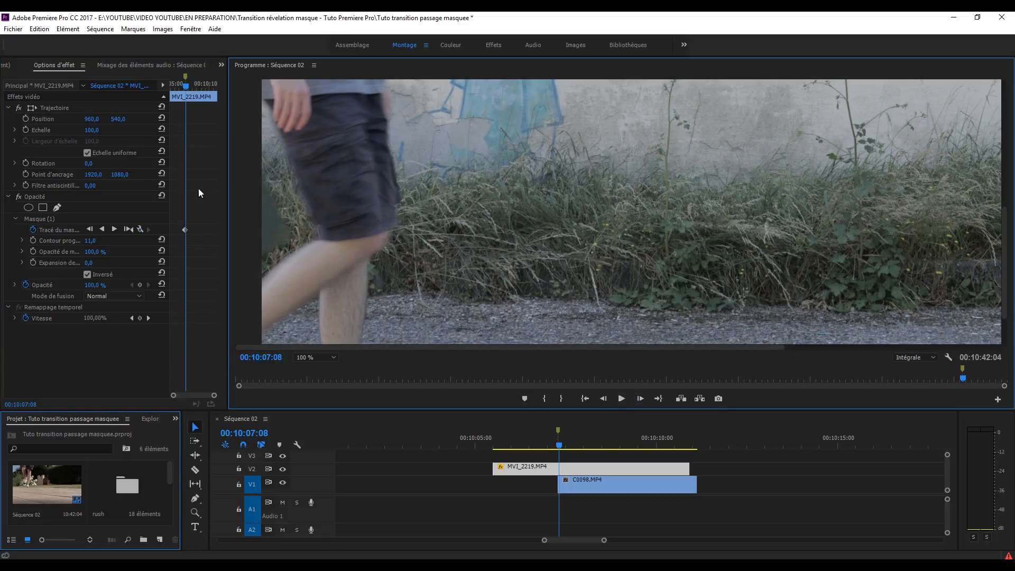
Move the mask point to the back hem of the walker's shorts and magnify the program monitor to 150 % around it.
{"action": "left_click", "coordinate": [33, 220]}
{"action": "left_click_drag", "start_coordinate": [292, 239], "coordinate": [323, 232]}
{"action": "left_click", "coordinate": [315, 358]}
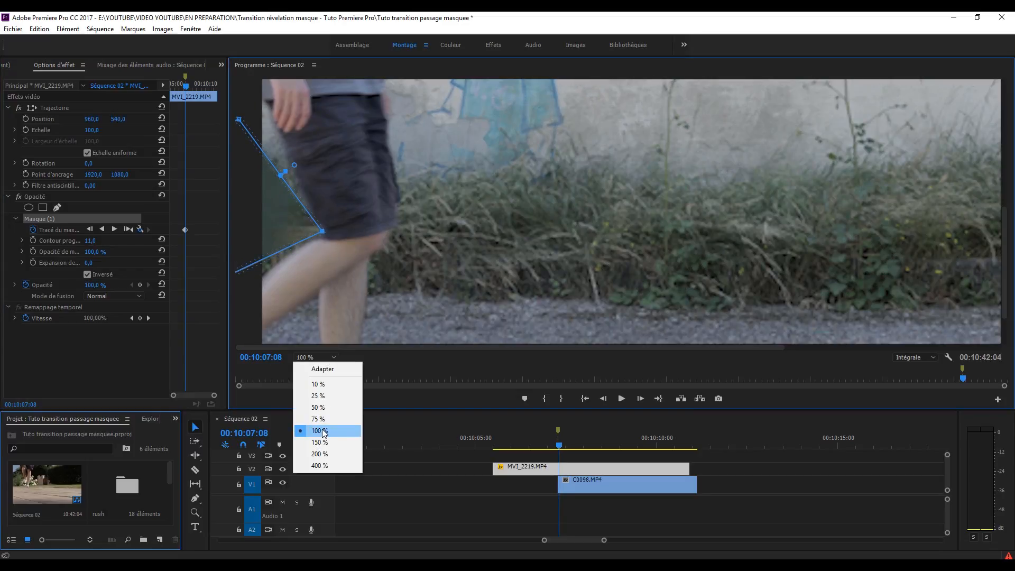
{"action": "left_click", "coordinate": [326, 443]}
{"action": "left_click_drag", "start_coordinate": [583, 348], "coordinate": [277, 341]}
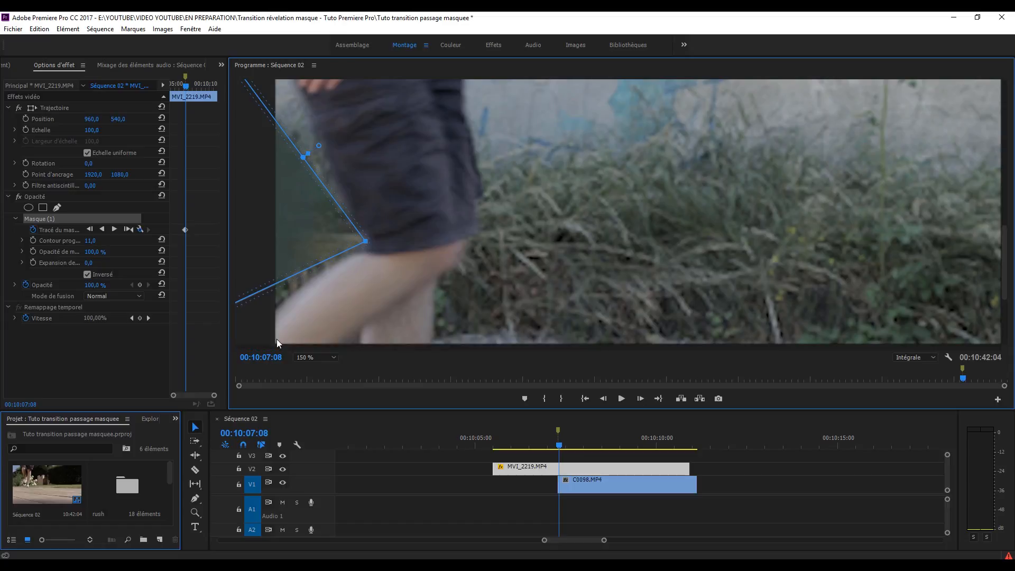
{"action": "left_click_drag", "start_coordinate": [1003, 248], "coordinate": [992, 285]}
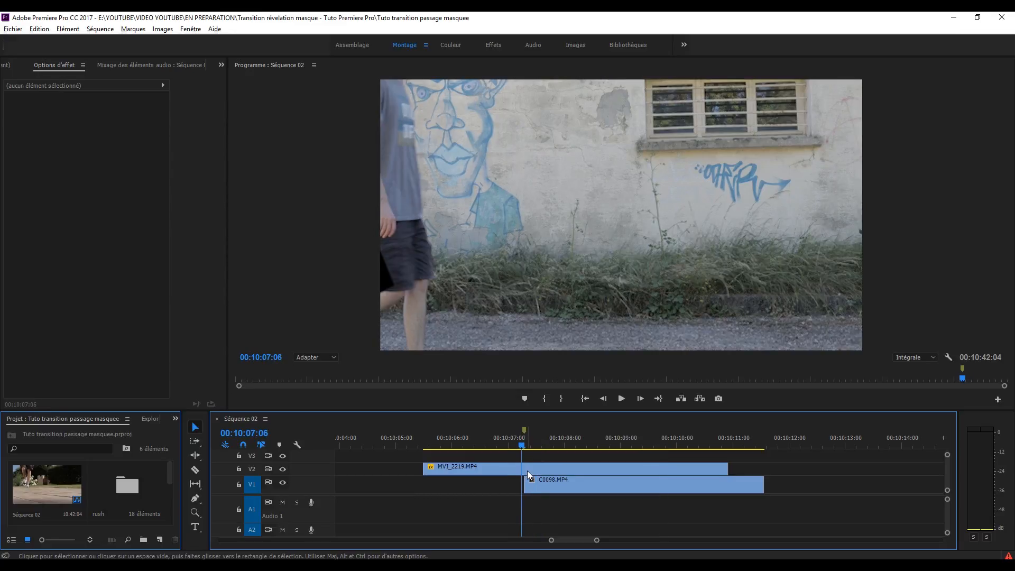
At 00:10:07:06, move the mask of MVI_2219.MP4 fully outside the frame and compare it with the following frame.
{"action": "left_click", "coordinate": [525, 469]}
{"action": "left_click", "coordinate": [537, 449]}
{"action": "left_click_drag", "start_coordinate": [536, 449], "coordinate": [524, 449]}
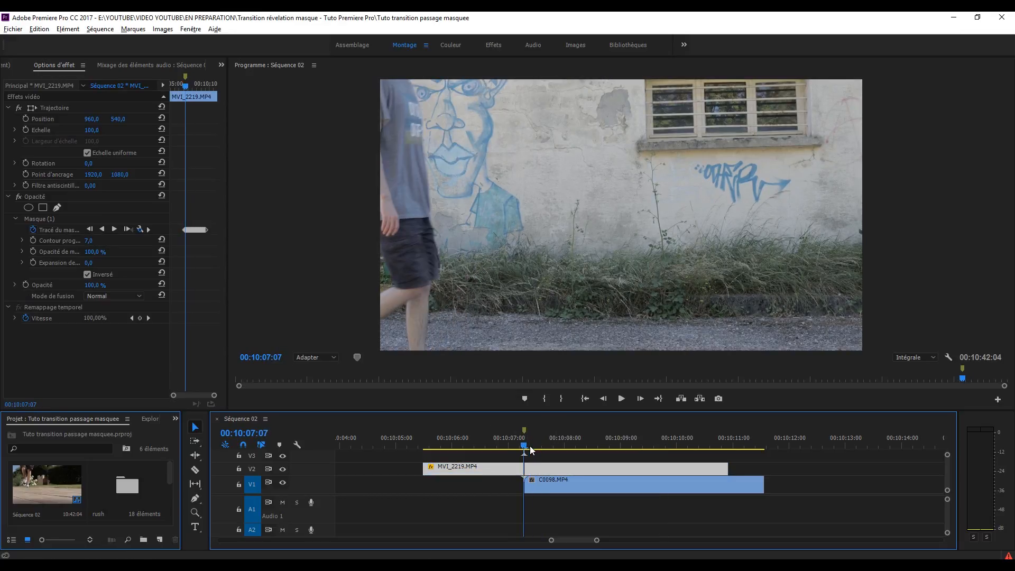
{"action": "left_click", "coordinate": [603, 398]}
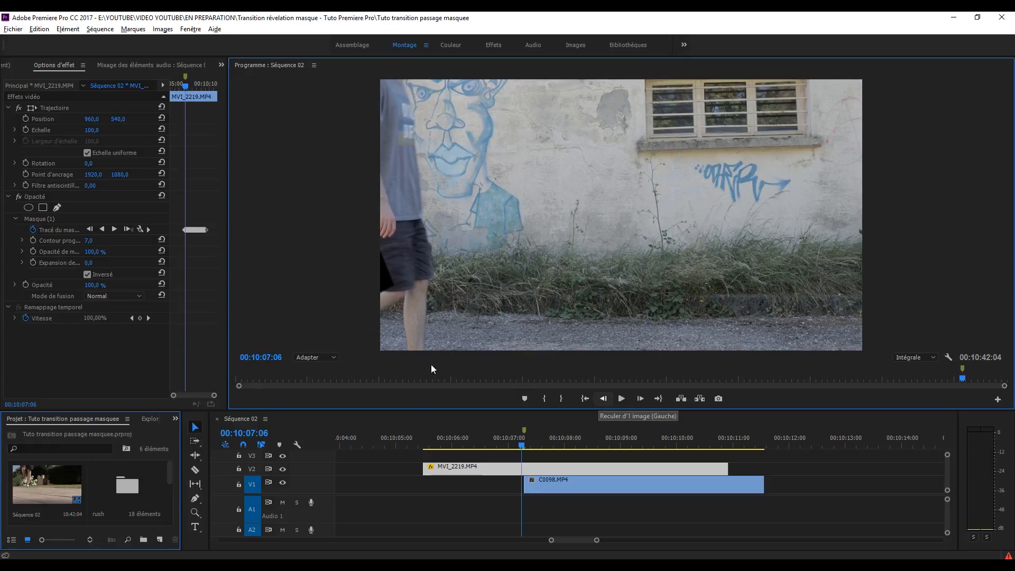
{"action": "left_click", "coordinate": [42, 217]}
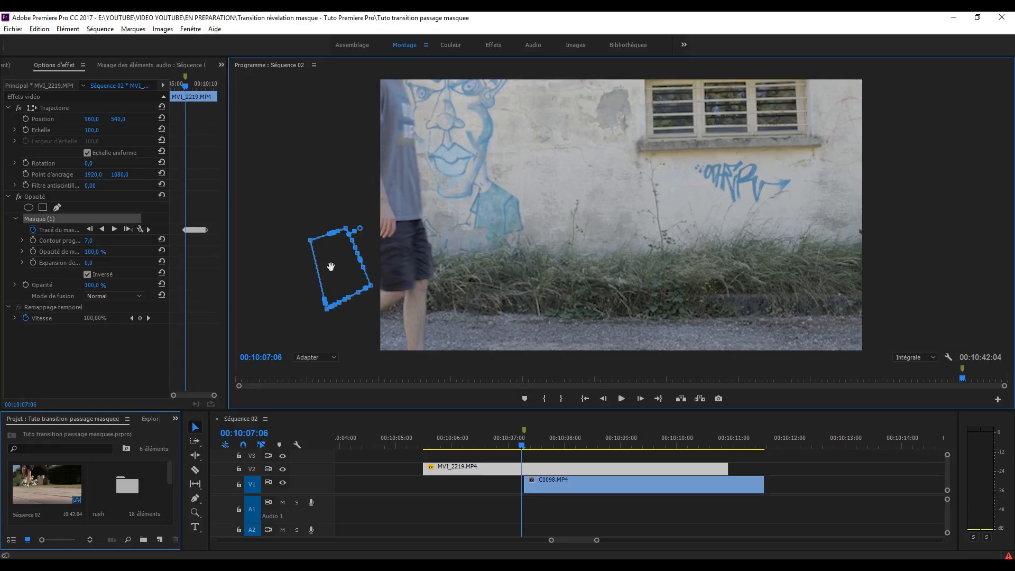
{"action": "left_click", "coordinate": [640, 402]}
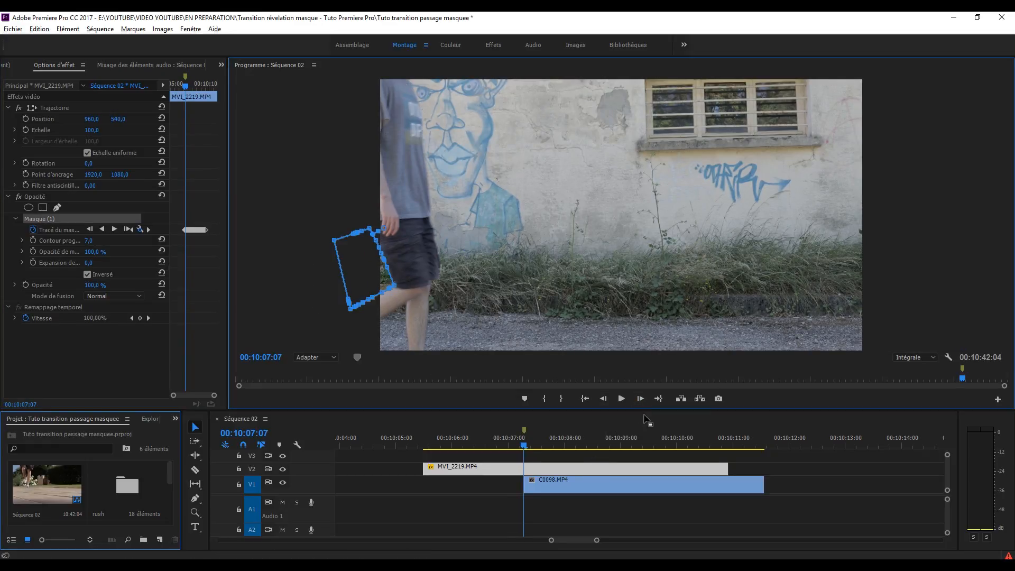
Review the masked reveal behind the walker frame by frame from 00:10:07:07, and play it on past the end of his passage.
{"action": "left_click", "coordinate": [772, 467]}
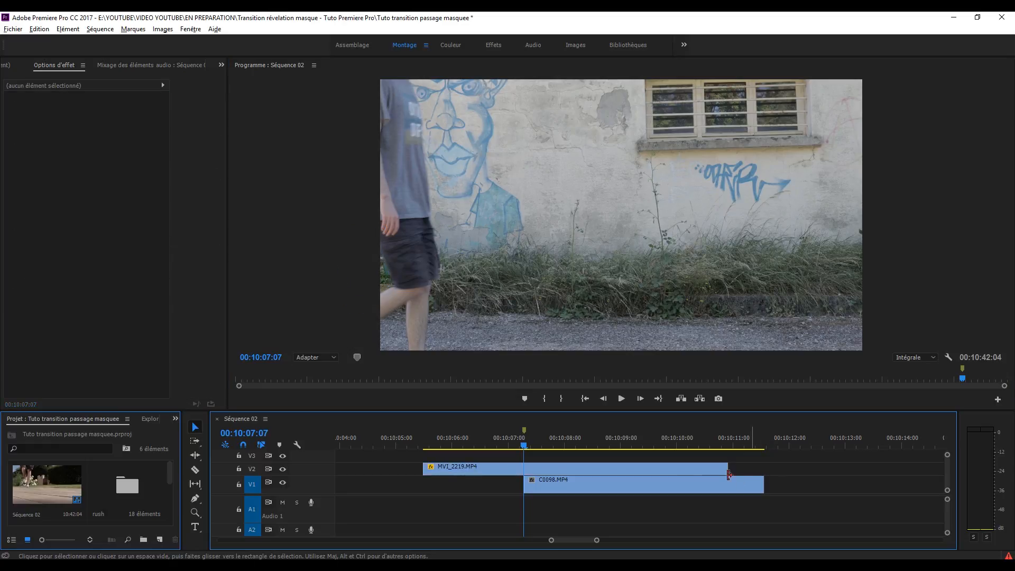
{"action": "left_click", "coordinate": [643, 395]}
{"action": "left_click", "coordinate": [642, 394]}
{"action": "left_click", "coordinate": [641, 395]}
{"action": "left_click", "coordinate": [640, 395]}
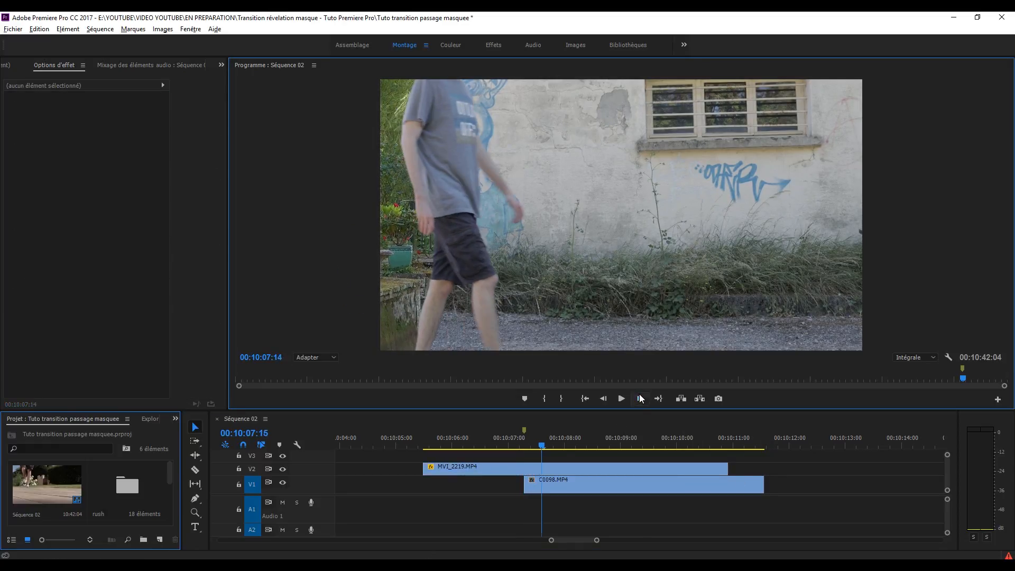
{"action": "left_click", "coordinate": [639, 394]}
{"action": "left_click", "coordinate": [640, 395]}
{"action": "left_click", "coordinate": [639, 395]}
{"action": "left_click", "coordinate": [639, 394]}
{"action": "left_click", "coordinate": [640, 394]}
{"action": "left_click", "coordinate": [639, 395]}
{"action": "left_click", "coordinate": [639, 394]}
{"action": "left_click", "coordinate": [640, 395]}
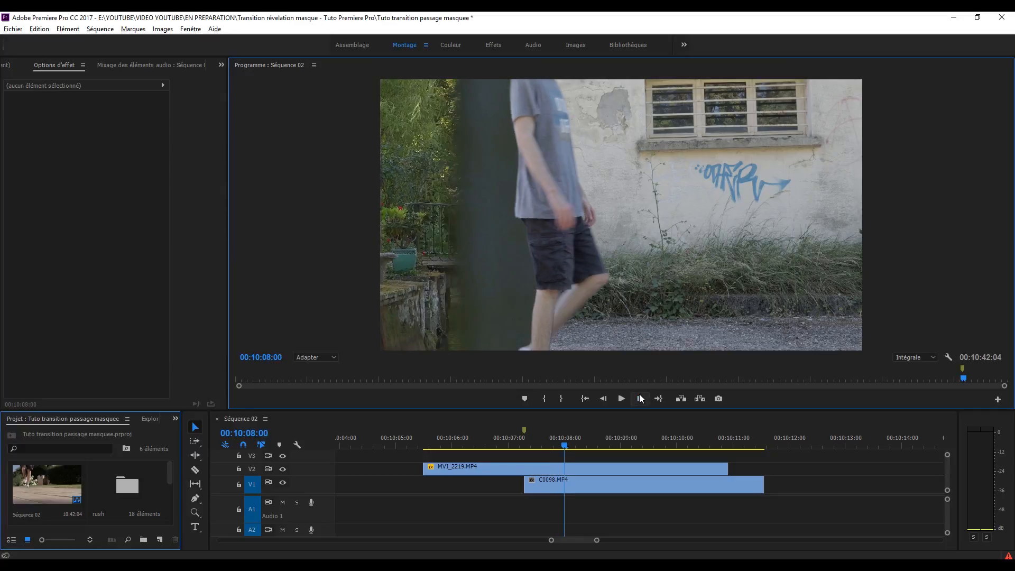
{"action": "key", "text": "space"}
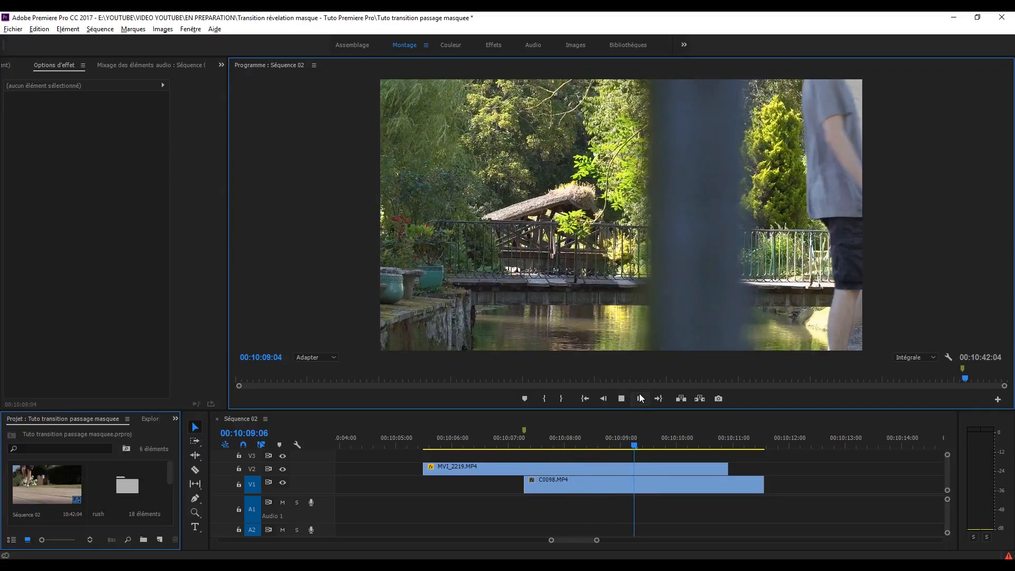
{"action": "key", "text": "space"}
Add a timeline marker at 00:10:09:24, where the dark post starts crossing the garden shot.
{"action": "left_click_drag", "start_coordinate": [556, 456], "coordinate": [550, 479]}
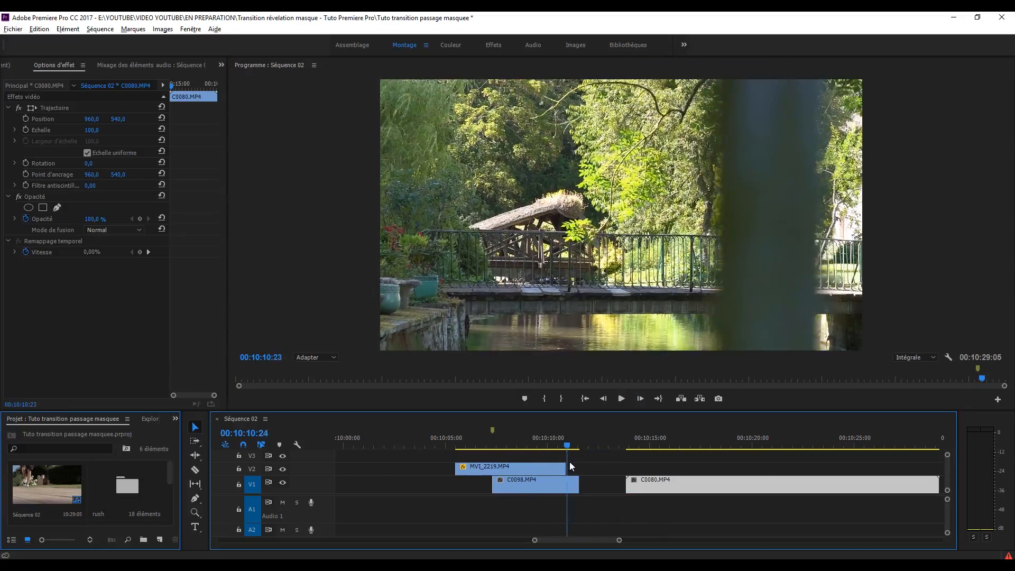
{"action": "left_click", "coordinate": [603, 399]}
{"action": "left_click", "coordinate": [604, 398]}
{"action": "left_click", "coordinate": [604, 398]}
{"action": "left_click", "coordinate": [639, 400]}
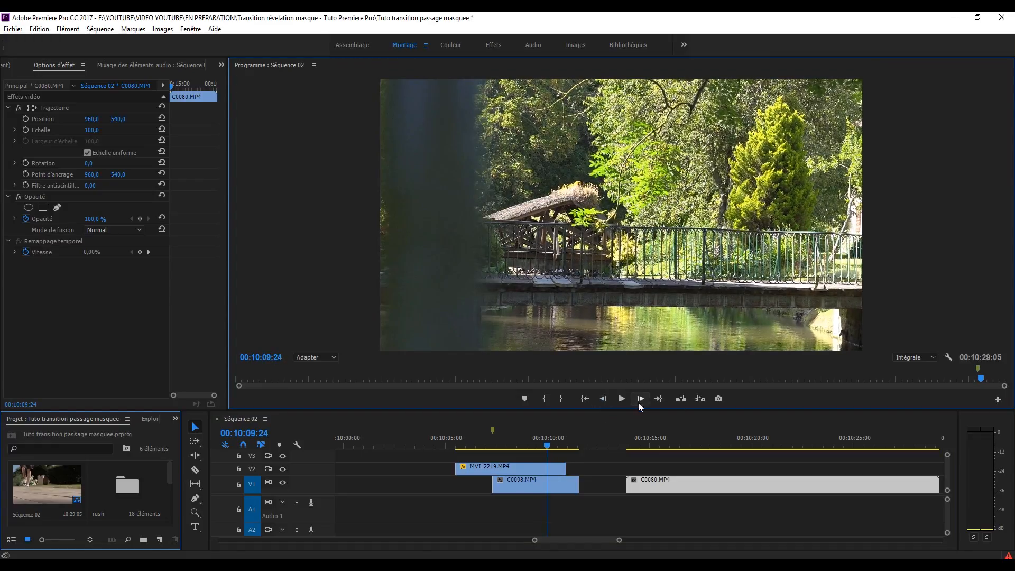
{"action": "right_click", "coordinate": [562, 442]}
{"action": "left_click", "coordinate": [612, 306]}
Raise MVI_2219.MP4 and C0098.MP4 one track to V3 and V2, and start C0080.MP4 on V1 at the second marker.
{"action": "mouse_move", "coordinate": [604, 461]}
{"action": "left_mouse_down"}
{"action": "mouse_move", "coordinate": [562, 488]}
{"action": "mouse_move", "coordinate": [558, 461]}
{"action": "left_mouse_up"}
{"action": "left_click", "coordinate": [627, 466]}
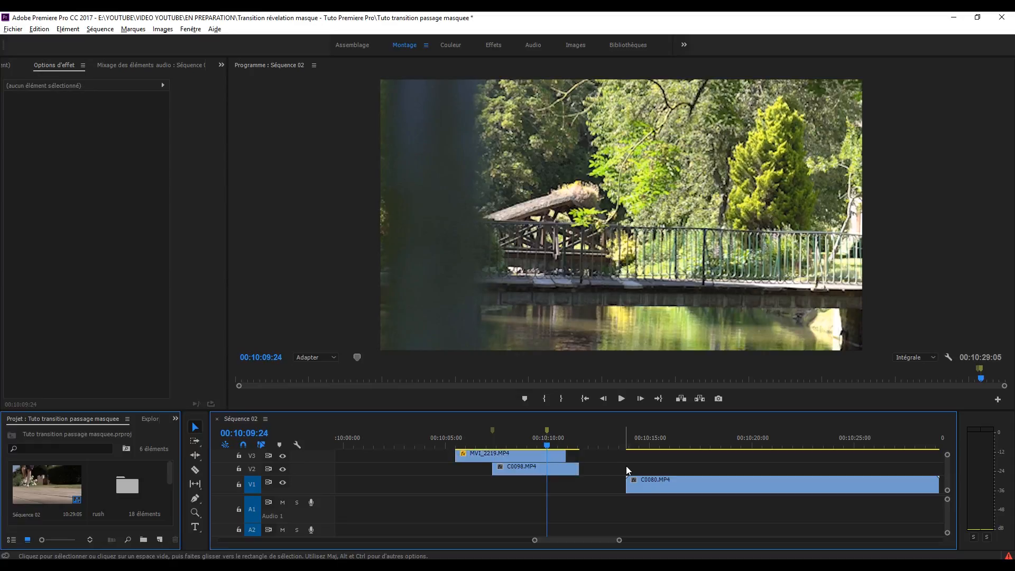
{"action": "left_click_drag", "start_coordinate": [646, 484], "coordinate": [570, 490]}
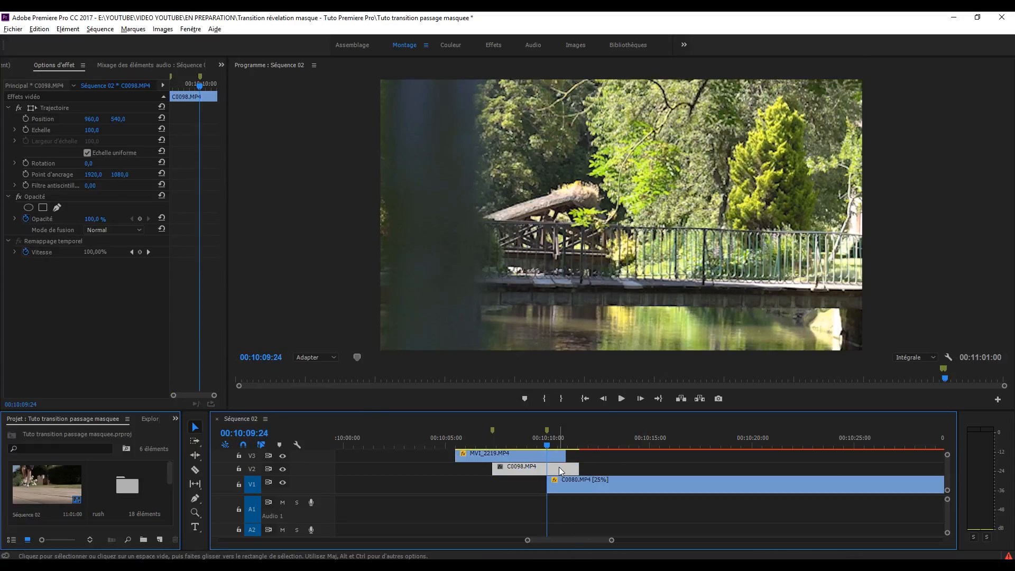
Draw a four-point inverted opacity mask on C0098.MP4 behind the dark post, with feather 40, and keyframe its path at 00:10:10:00.
{"action": "left_click", "coordinate": [57, 207]}
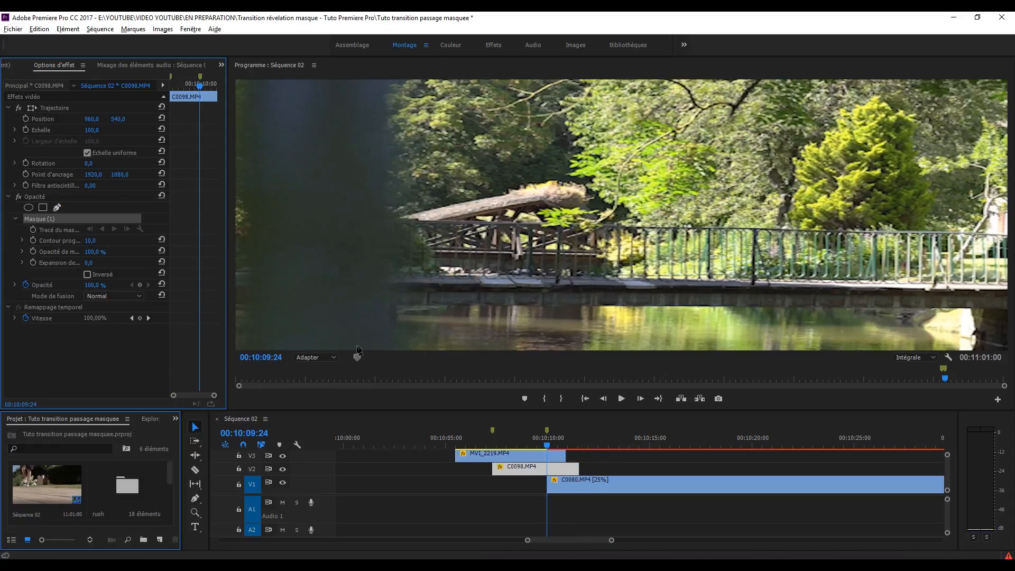
{"action": "left_click", "coordinate": [315, 357]}
{"action": "left_click", "coordinate": [317, 396]}
{"action": "left_click", "coordinate": [33, 230]}
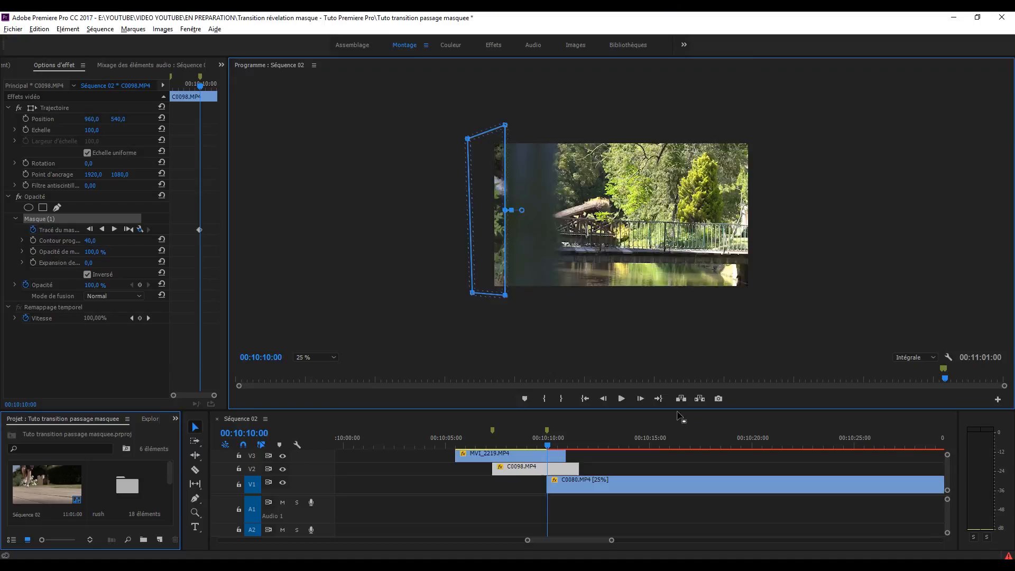
Animate the mask frame by frame so its leading edge follows the post across the whole image up to 00:10:11:09.
{"action": "key", "text": "Right"}
{"action": "key", "text": "Right"}
{"action": "key", "text": "Right"}
{"action": "key", "text": "Right"}
{"action": "key", "text": "Right"}
{"action": "key", "text": "Right"}
{"action": "key", "text": "Right"}
{"action": "left_click_drag", "start_coordinate": [505, 295], "coordinate": [686, 306]}
{"action": "key", "text": "Right"}
{"action": "key", "text": "Right"}
{"action": "key", "text": "Right"}
{"action": "key", "text": "Right"}
{"action": "key", "text": "Right"}
{"action": "key", "text": "Right"}
{"action": "key", "text": "Right"}
{"action": "key", "text": "Right"}
{"action": "key", "text": "Right"}
{"action": "key", "text": "Right"}
{"action": "key", "text": "Right"}
{"action": "key", "text": "Right"}
{"action": "key", "text": "Right"}
{"action": "key", "text": "Right"}
{"action": "key", "text": "Right"}
{"action": "key", "text": "Right"}
{"action": "key", "text": "Right"}
{"action": "key", "text": "Right"}
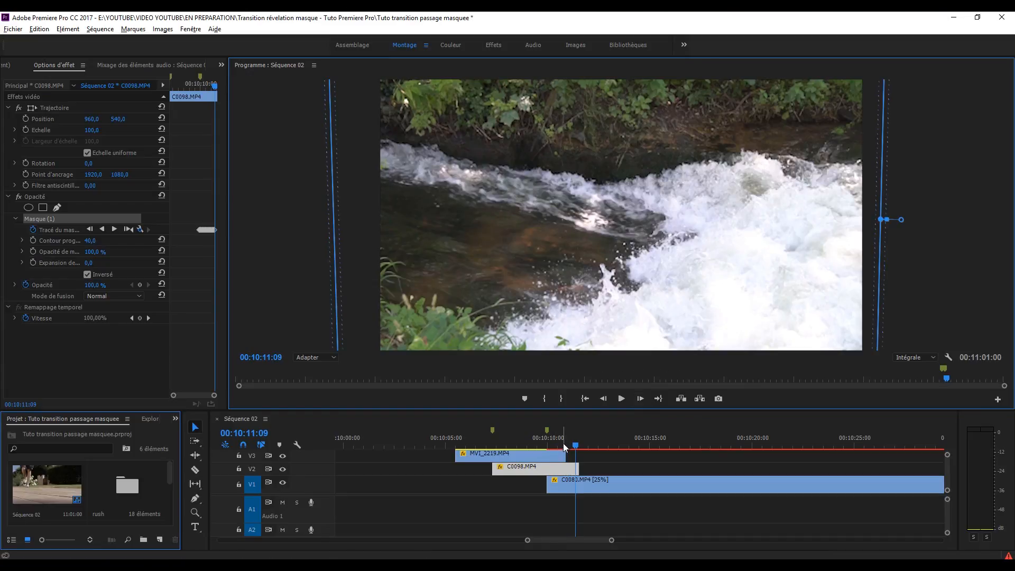
At 00:10:09:23, move the C0098.MP4 mask outside the frame and save the project.
{"action": "left_click_drag", "start_coordinate": [563, 443], "coordinate": [548, 446]}
{"action": "left_click", "coordinate": [603, 398]}
{"action": "left_click_drag", "start_coordinate": [380, 256], "coordinate": [329, 256]}
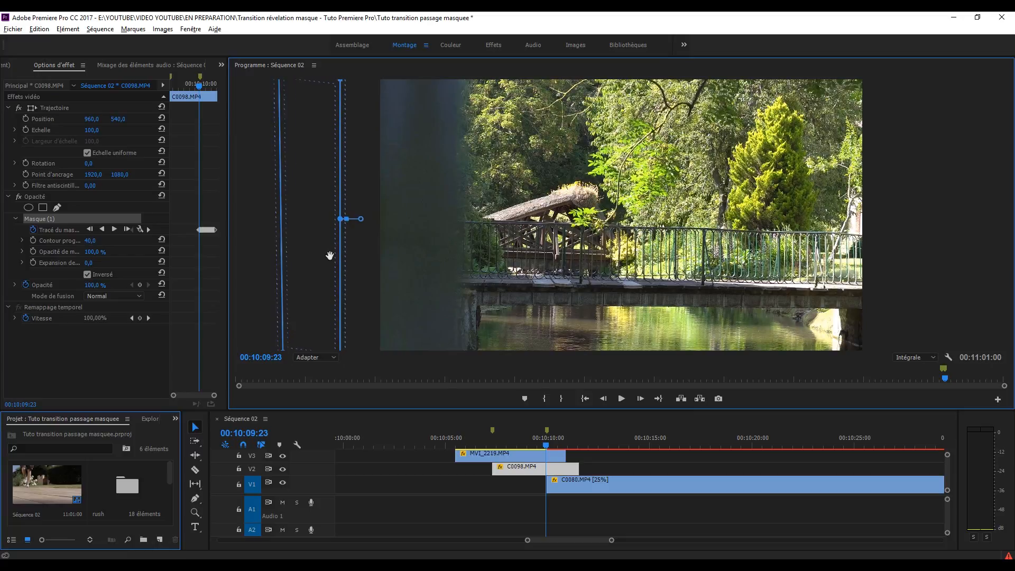
{"action": "key", "text": "ctrl+s"}
Deselect the clips and play back the sequence to review both masked transitions.
{"action": "left_click", "coordinate": [628, 466]}
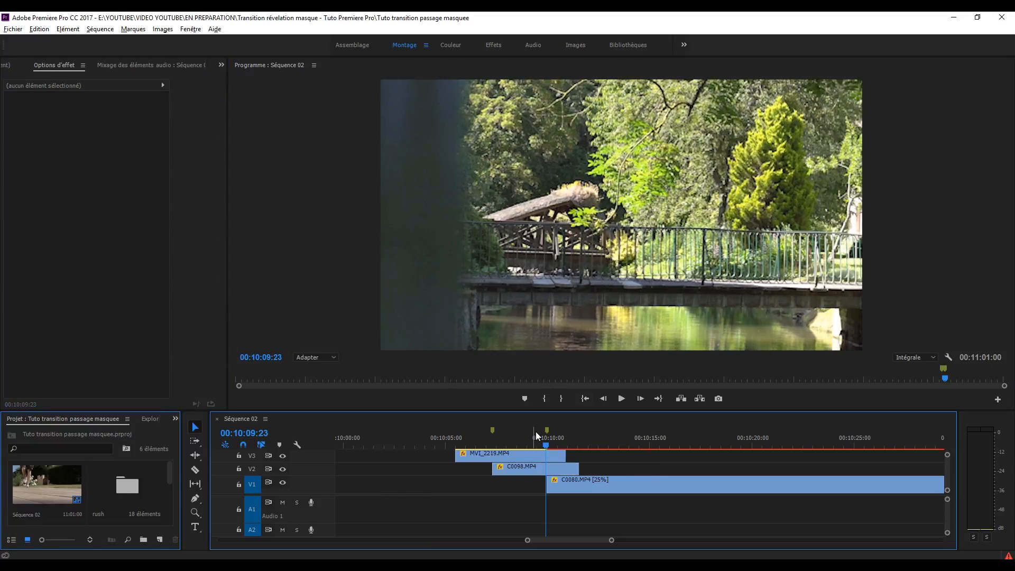
{"action": "left_click", "coordinate": [526, 444]}
{"action": "left_click_drag", "start_coordinate": [523, 442], "coordinate": [467, 435]}
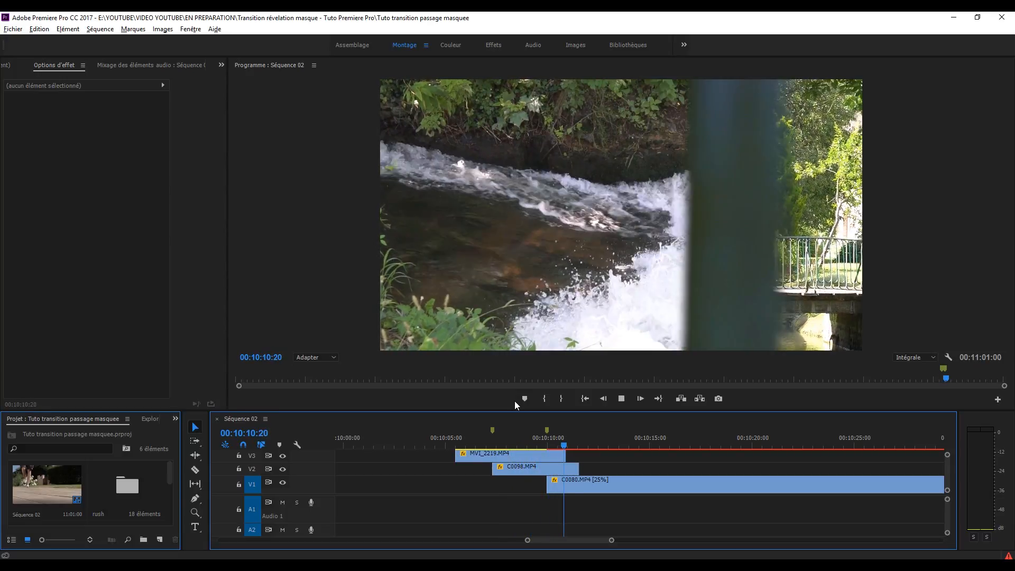
{"action": "left_click", "coordinate": [524, 442]}
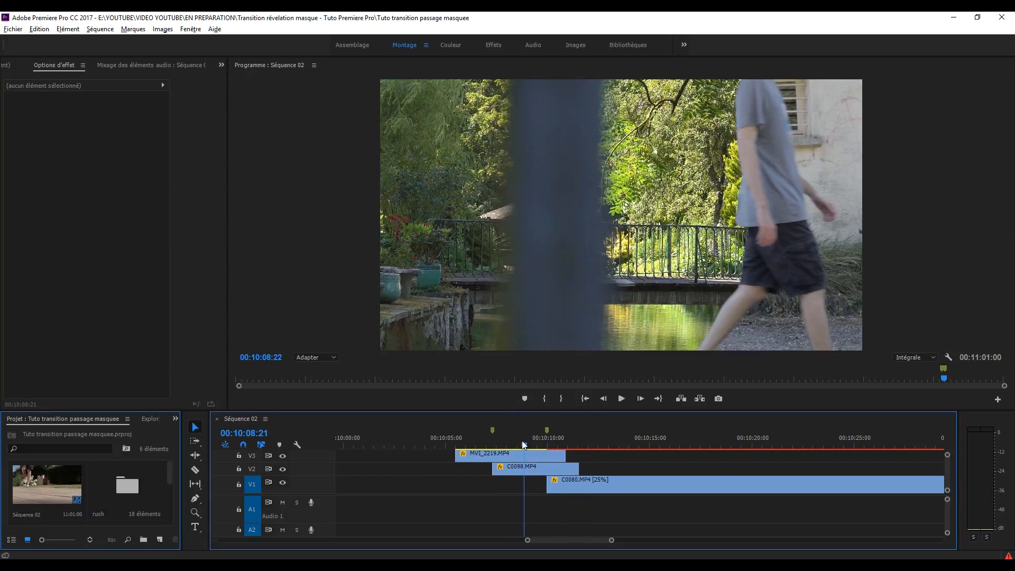